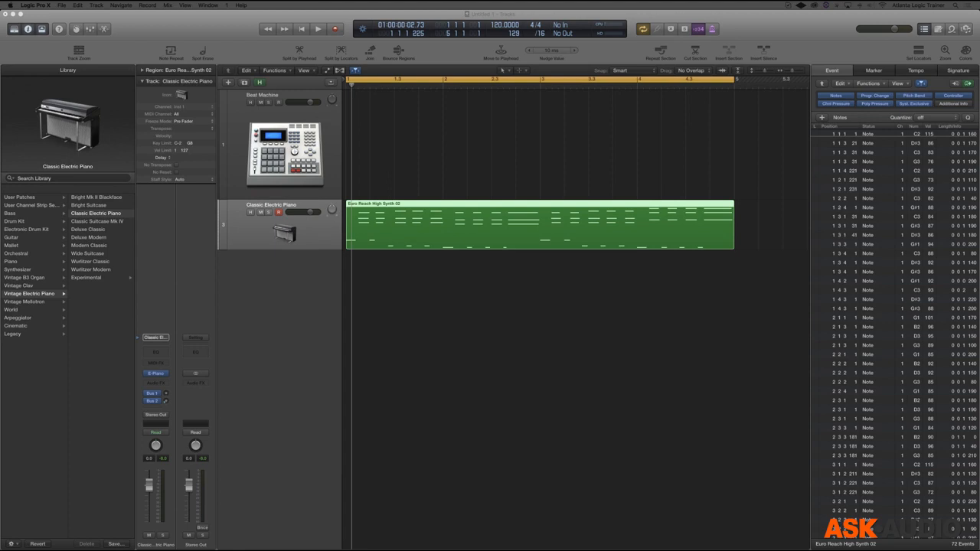
# Show the Euro Reach High Synth 02 region in the Piano Roll and hide the event list, loop browser and Library.
pyautogui.press('p')
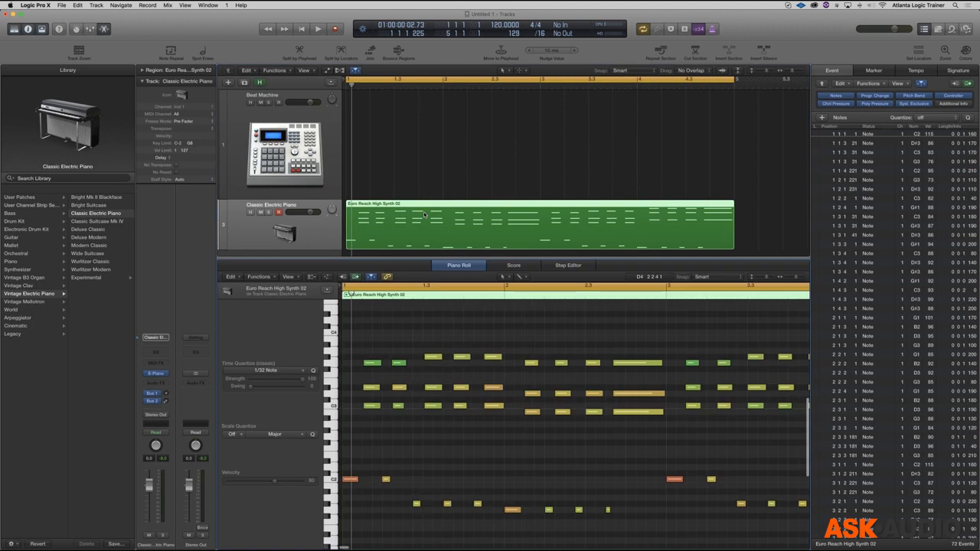
pyautogui.click(951, 29)
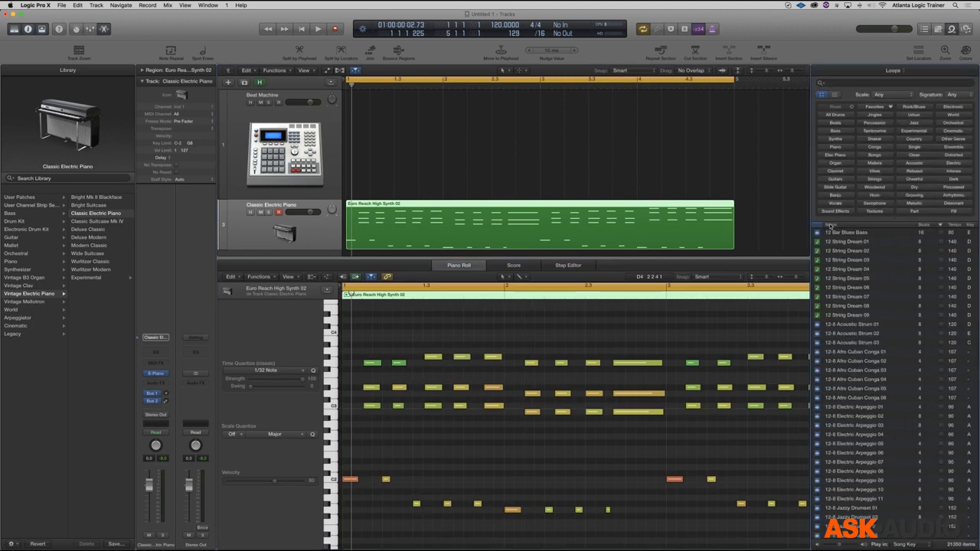
pyautogui.click(956, 29)
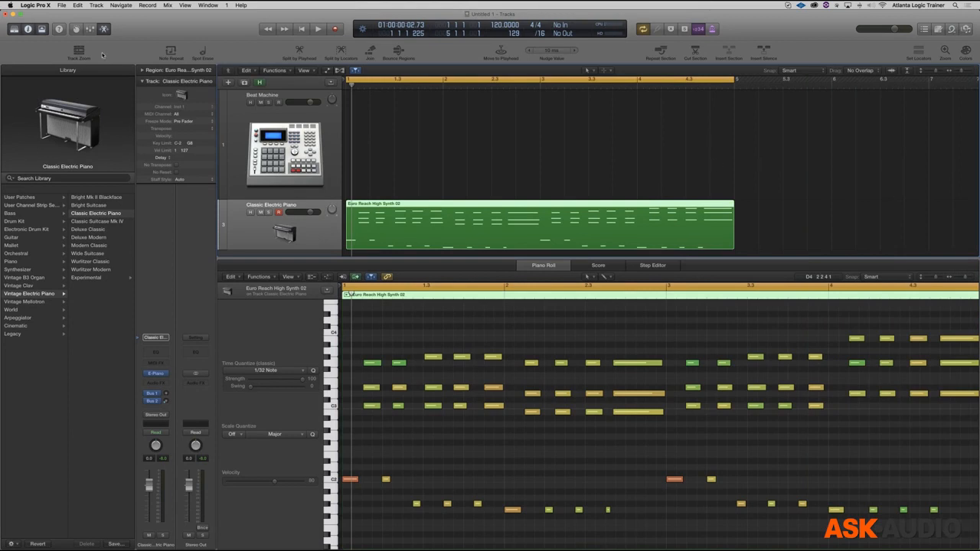
pyautogui.press('y')
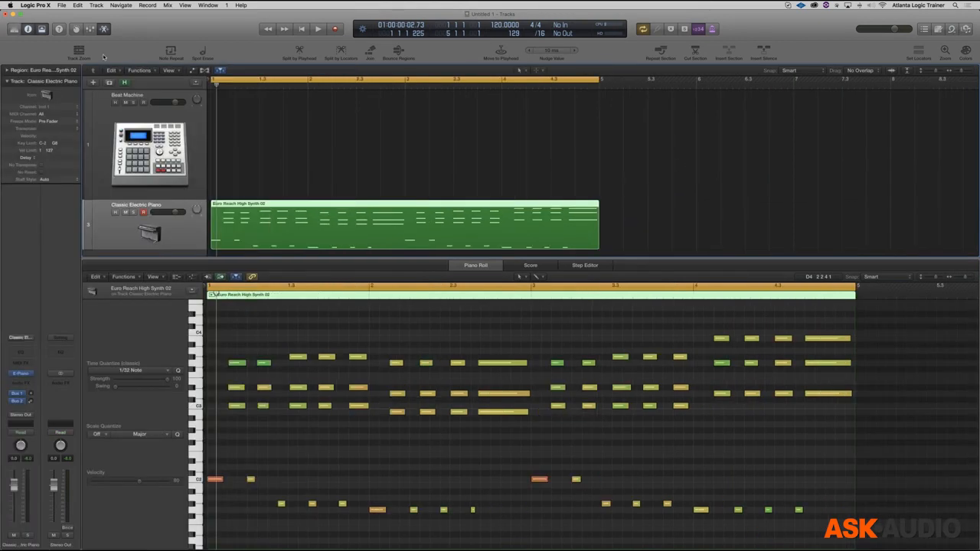
# Use the Velocity Tool to slightly lower the velocity of the first chord's C3 note in the Piano Roll.
pyautogui.scroll(-1, 380, 227)
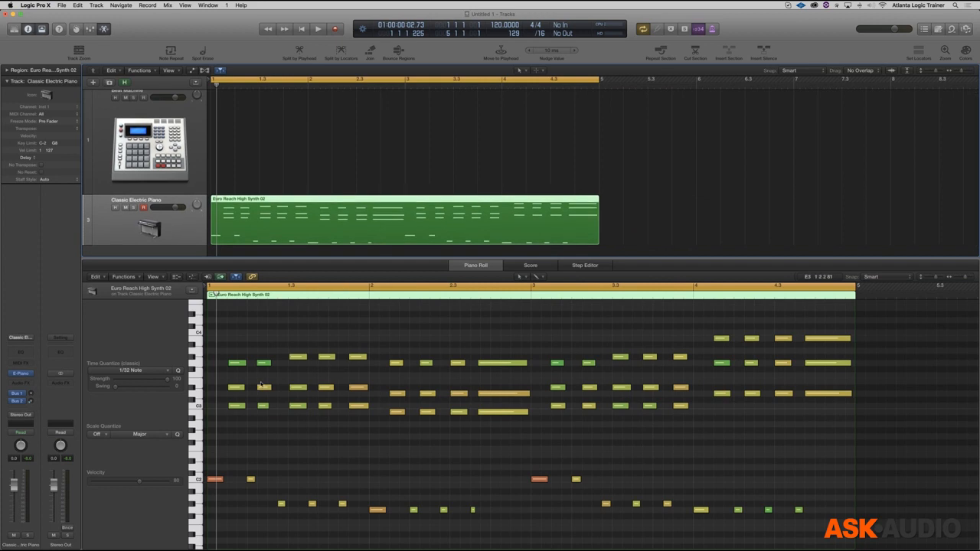
pyautogui.moveTo(231, 343); pyautogui.dragTo(308, 487)
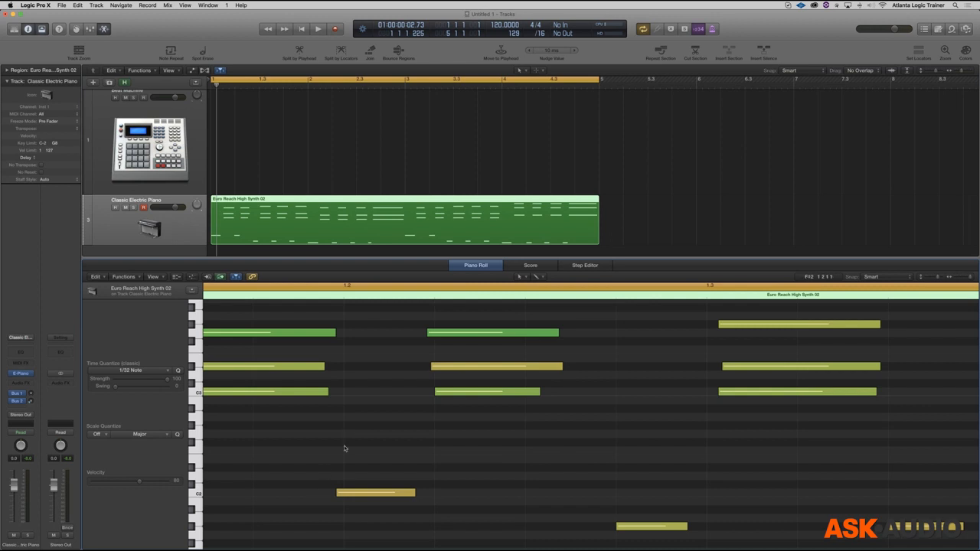
pyautogui.hscroll(-3, 343, 445)
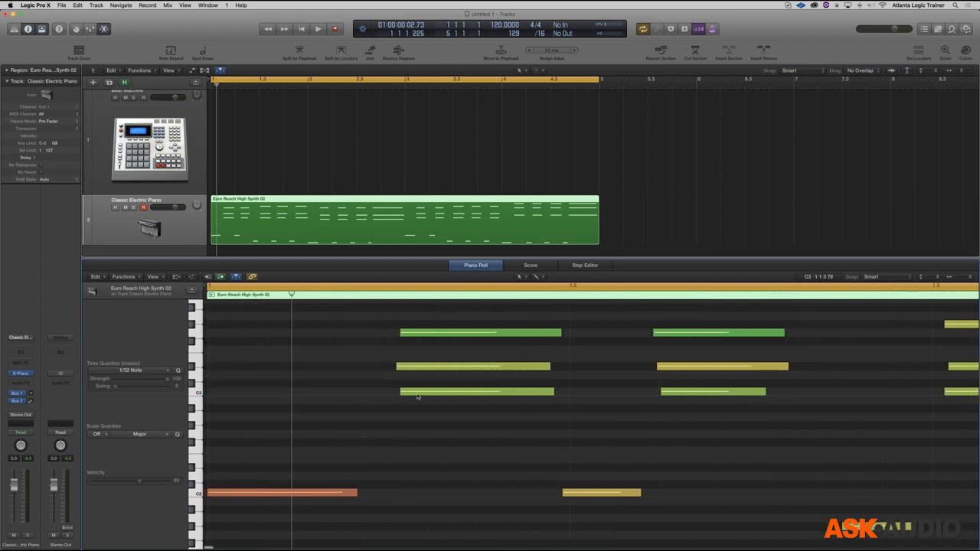
pyautogui.moveTo(497, 394)
pyautogui.moveTo(493, 369)
pyautogui.click(520, 278)
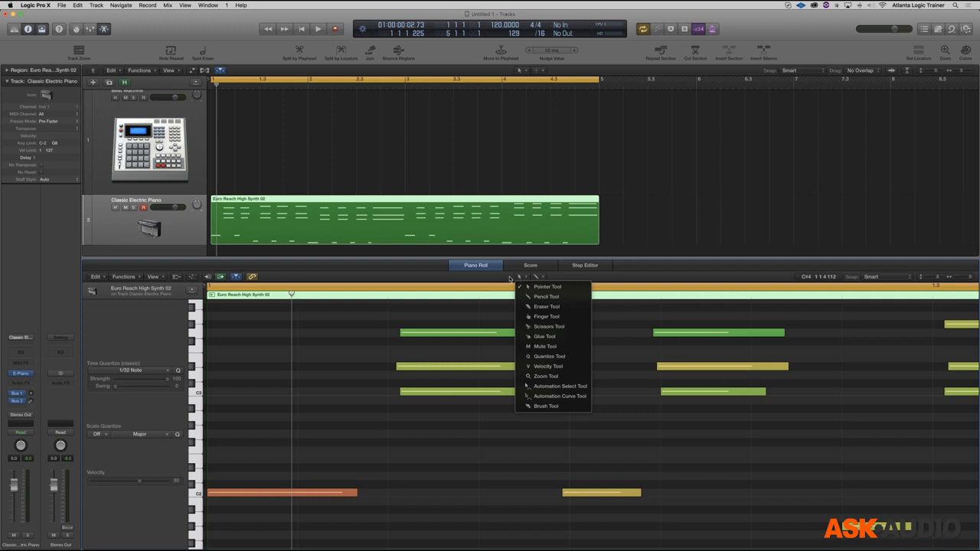
pyautogui.click(519, 278)
pyautogui.click(520, 278)
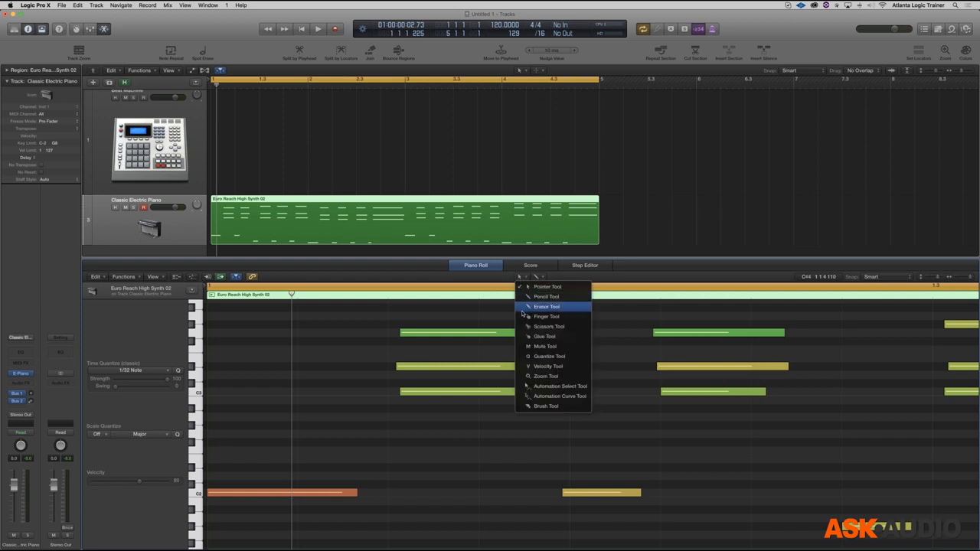
pyautogui.click(536, 366)
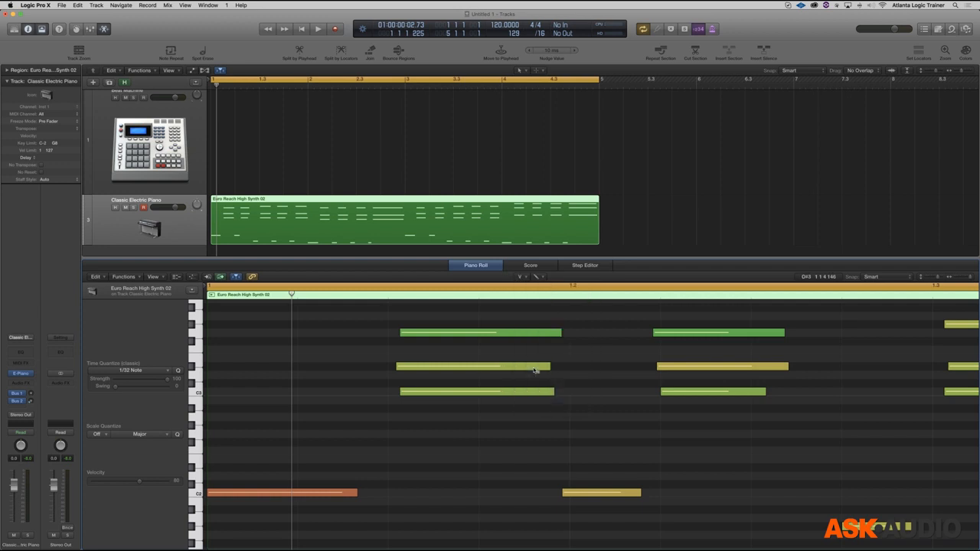
pyautogui.click(428, 395)
pyautogui.moveTo(428, 394)
pyautogui.mouseDown()
pyautogui.moveTo(411, 467)
pyautogui.moveTo(427, 340)
pyautogui.moveTo(422, 391)
pyautogui.mouseUp()
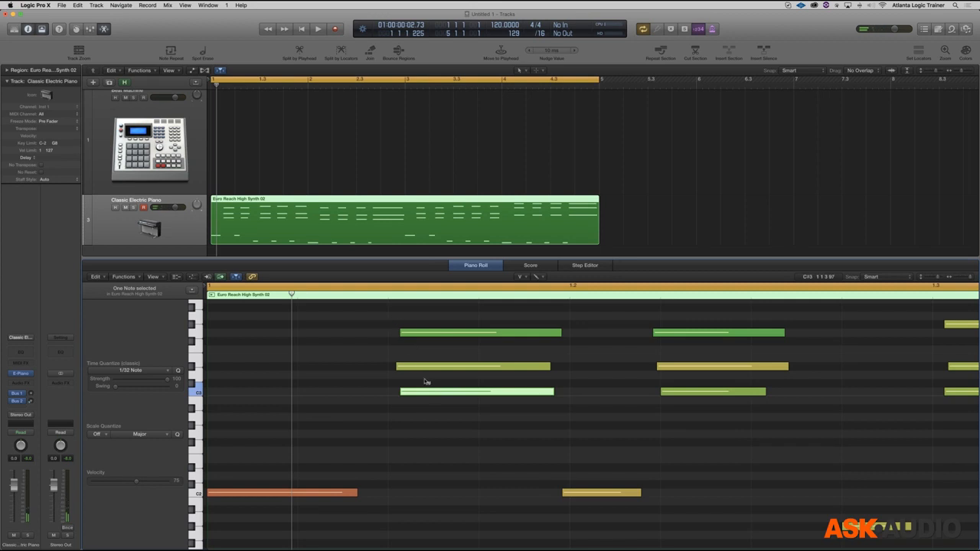
# Turn off Time Handles in the Piano Roll so that notes can be selected normally.
pyautogui.moveTo(388, 320); pyautogui.dragTo(502, 447)
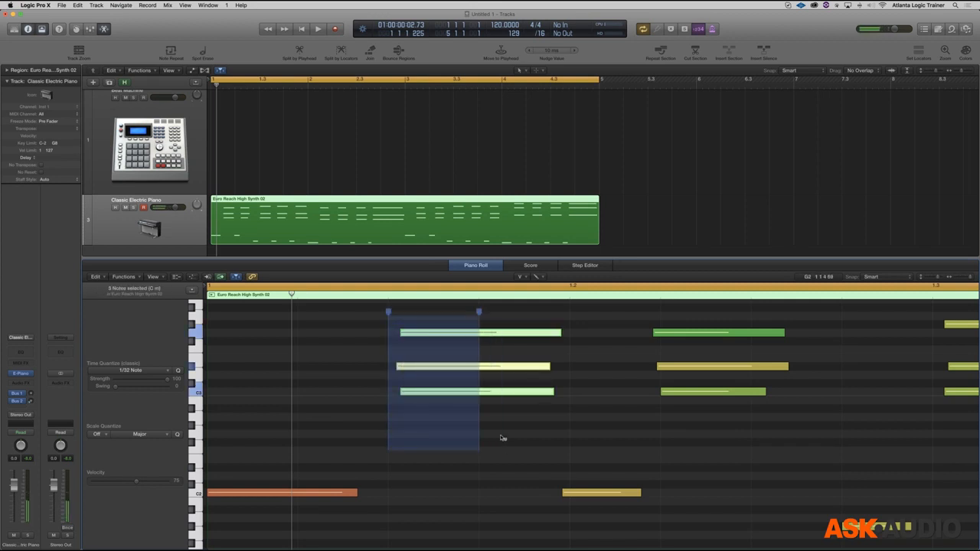
pyautogui.click(131, 278)
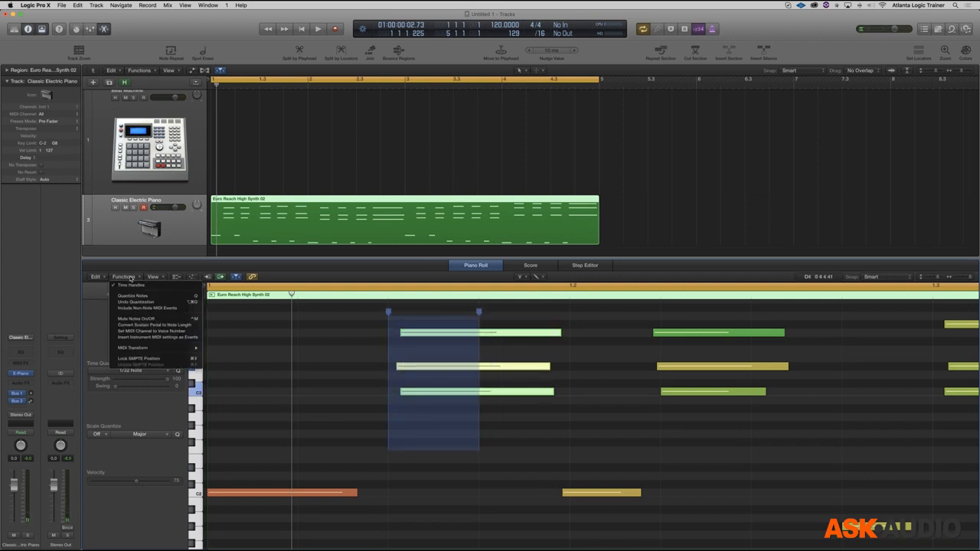
pyautogui.click(132, 285)
# Select the first chord's three notes, lower their velocities together with the Velocity Tool, and deselect them.
pyautogui.moveTo(374, 322)
pyautogui.mouseDown()
pyautogui.moveTo(422, 428)
pyautogui.moveTo(469, 443)
pyautogui.mouseUp()
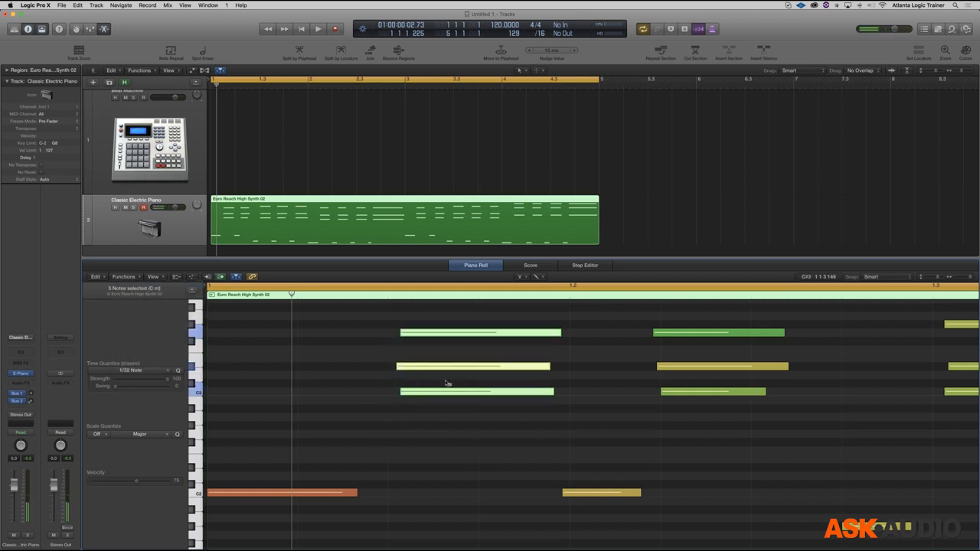
pyautogui.moveTo(448, 368)
pyautogui.mouseDown()
pyautogui.moveTo(439, 401)
pyautogui.moveTo(439, 378)
pyautogui.mouseUp()
pyautogui.click(379, 369)
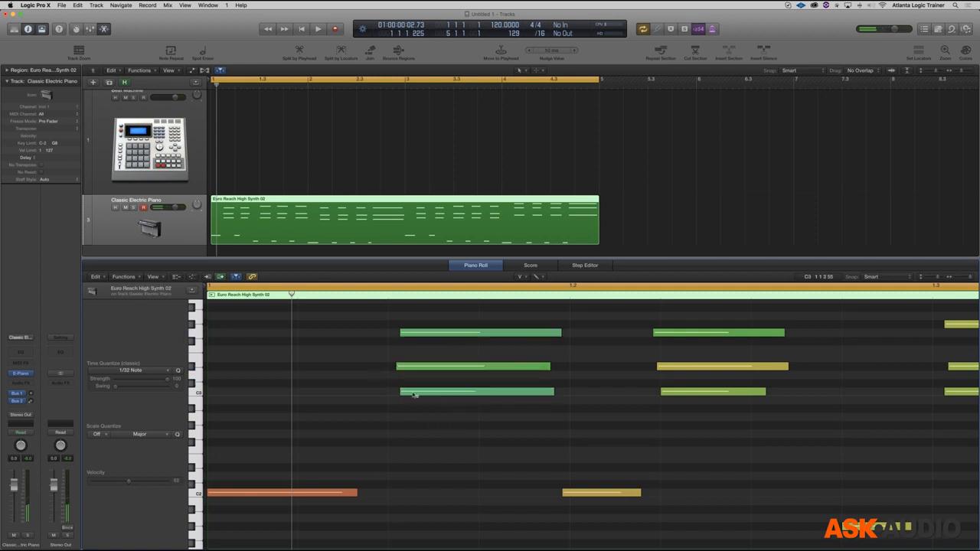
# Raise the velocity of the first chord's C3 note to 124.
pyautogui.click(419, 392)
pyautogui.moveTo(419, 391); pyautogui.dragTo(432, 338)
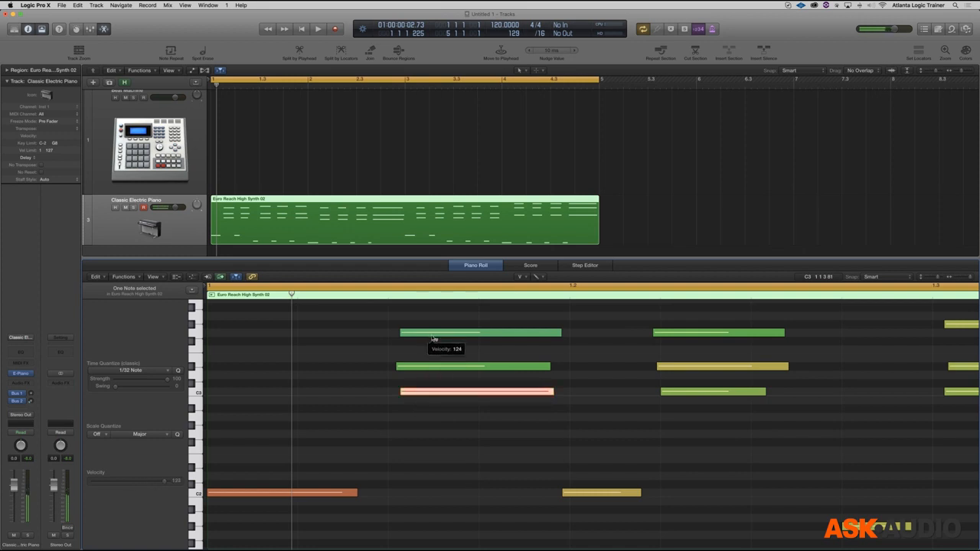
pyautogui.moveTo(433, 338); pyautogui.dragTo(433, 323)
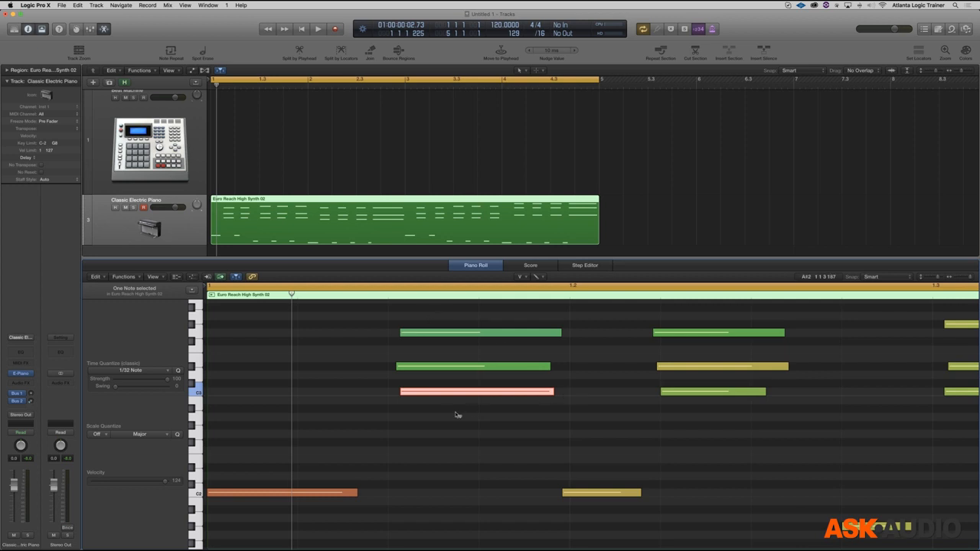
# Select all three notes of the first chord and raise their velocities together toward the maximum.
pyautogui.moveTo(424, 416); pyautogui.dragTo(429, 320)
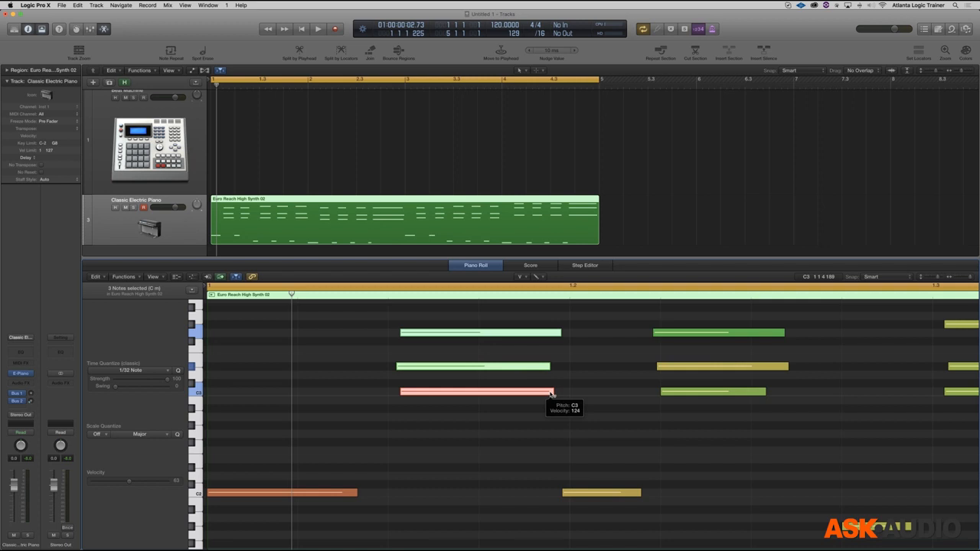
pyautogui.rightClick(485, 371)
pyautogui.press('Escape')
pyautogui.moveTo(485, 369); pyautogui.dragTo(483, 350)
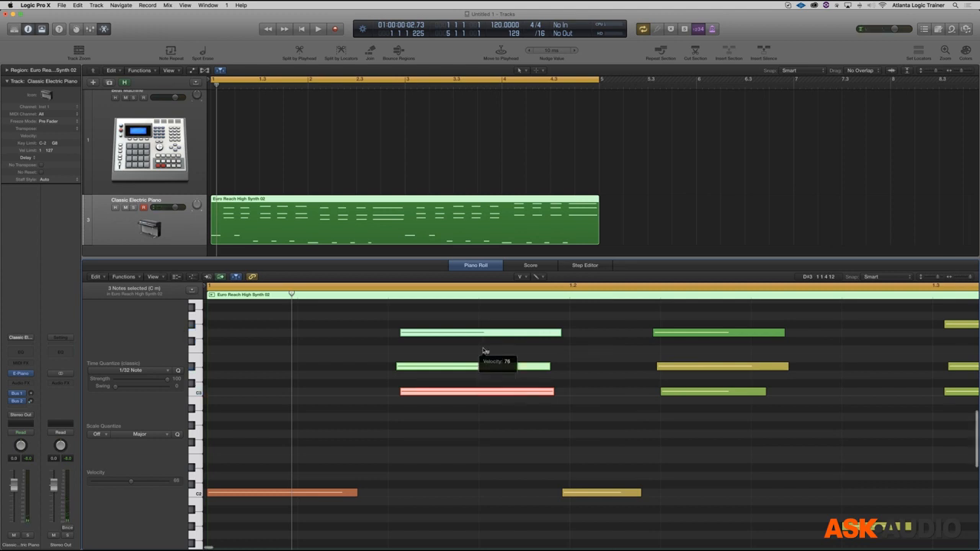
pyautogui.moveTo(483, 350); pyautogui.dragTo(489, 290)
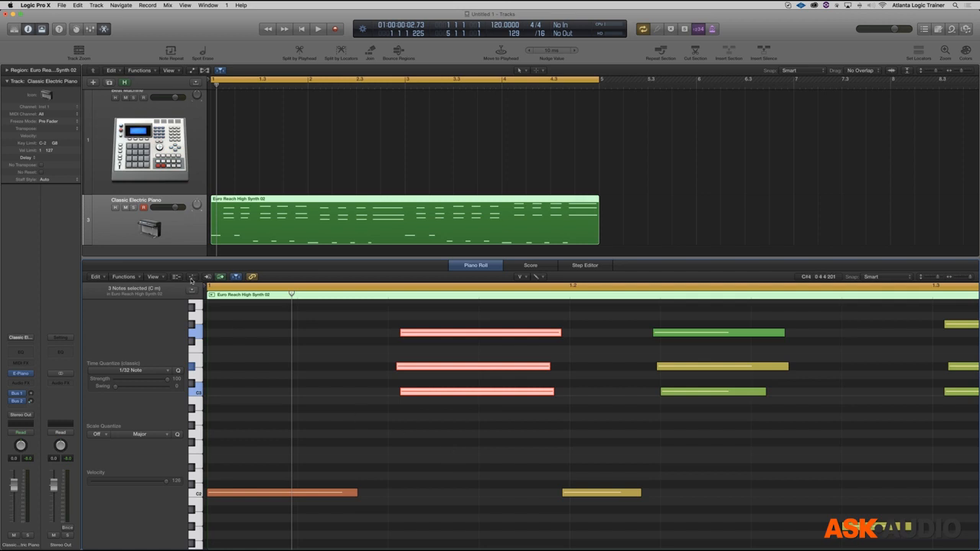
# Show the Note Velocity lane below the Piano Roll notes and fit the whole region in view.
pyautogui.click(192, 279)
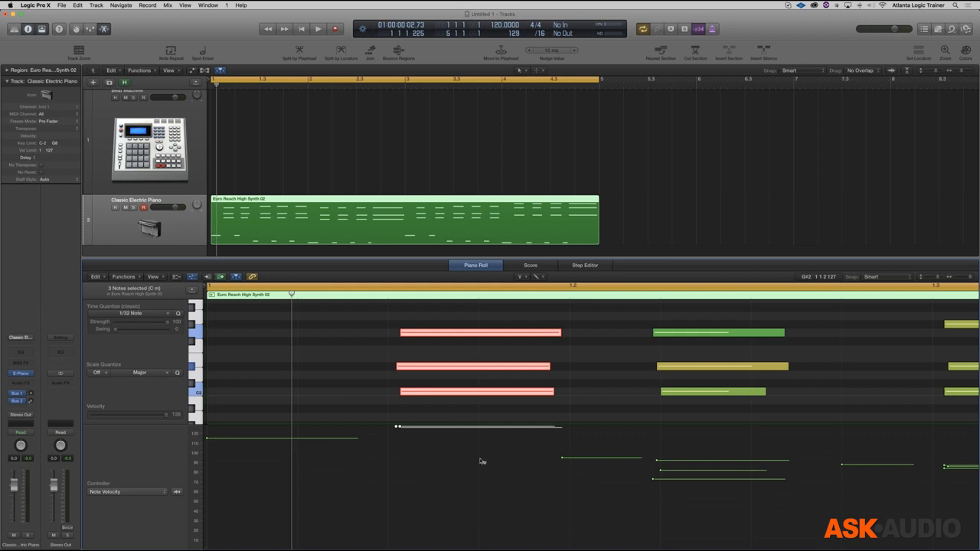
pyautogui.click(370, 395)
pyautogui.press('z')
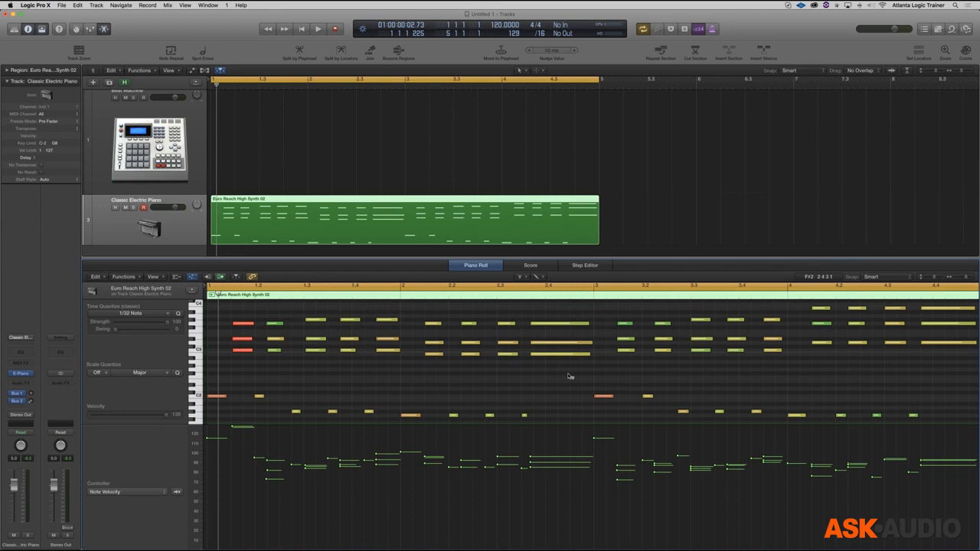
pyautogui.click(498, 458)
# Adjust the velocity of the C3 note at position 1.3 down and back up in the Note Velocity lane.
pyautogui.click(315, 350)
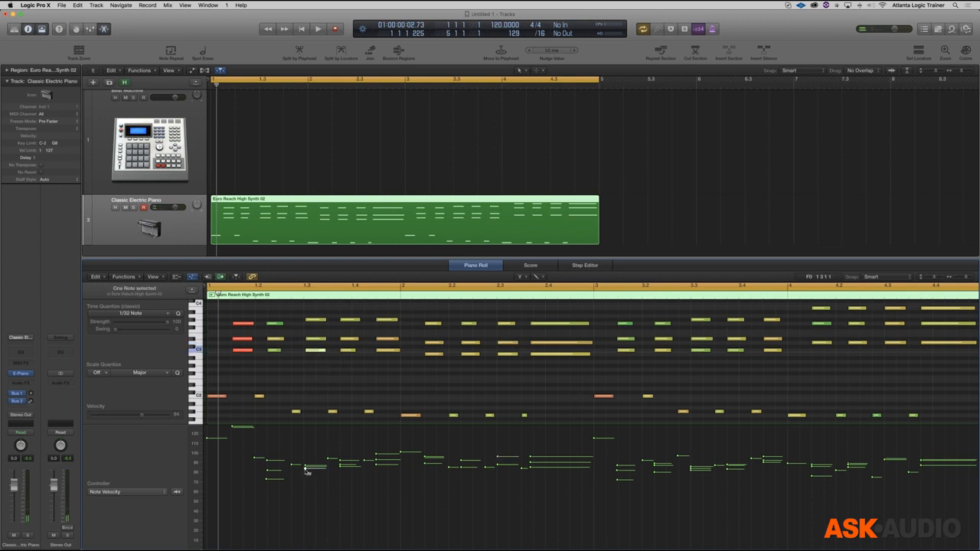
pyautogui.moveTo(306, 469); pyautogui.dragTo(306, 515)
pyautogui.moveTo(305, 516); pyautogui.dragTo(305, 462)
# Draw a rising velocity ramp across the region from about 20 to about 119, and lower the opening C2 note to about 20 during playback.
pyautogui.moveTo(214, 534)
pyautogui.mouseDown()
pyautogui.moveTo(591, 453)
pyautogui.moveTo(975, 427)
pyautogui.moveTo(955, 424)
pyautogui.mouseUp()
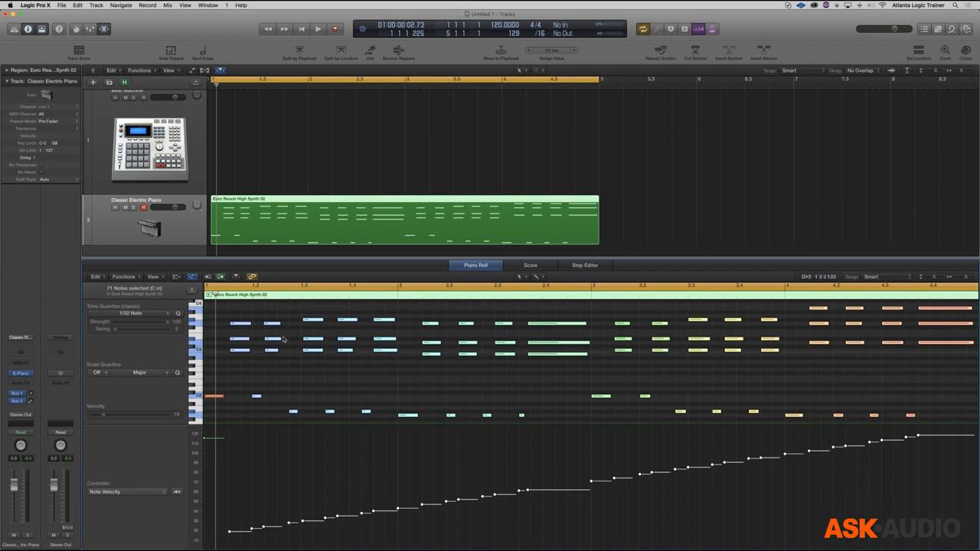
pyautogui.click(209, 296)
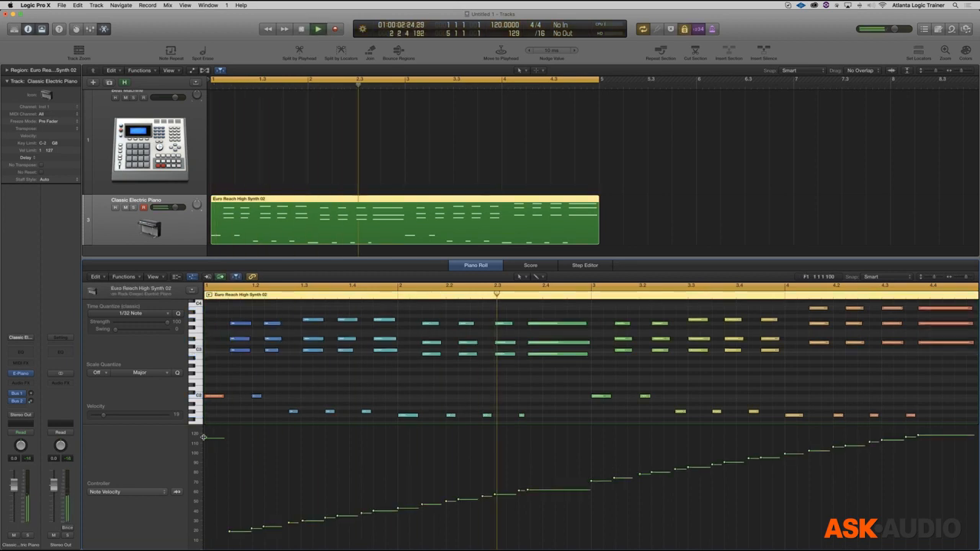
pyautogui.moveTo(207, 437); pyautogui.dragTo(206, 530)
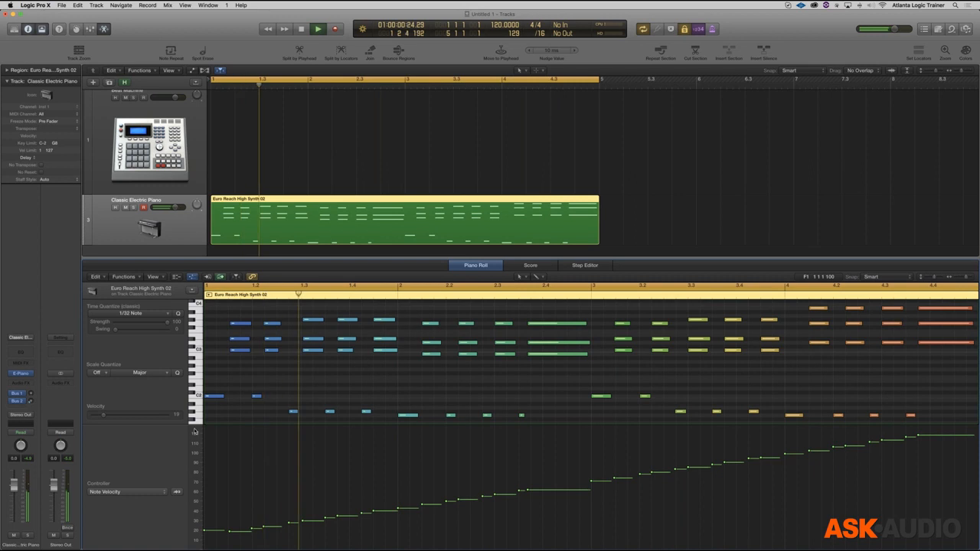
pyautogui.press('space')
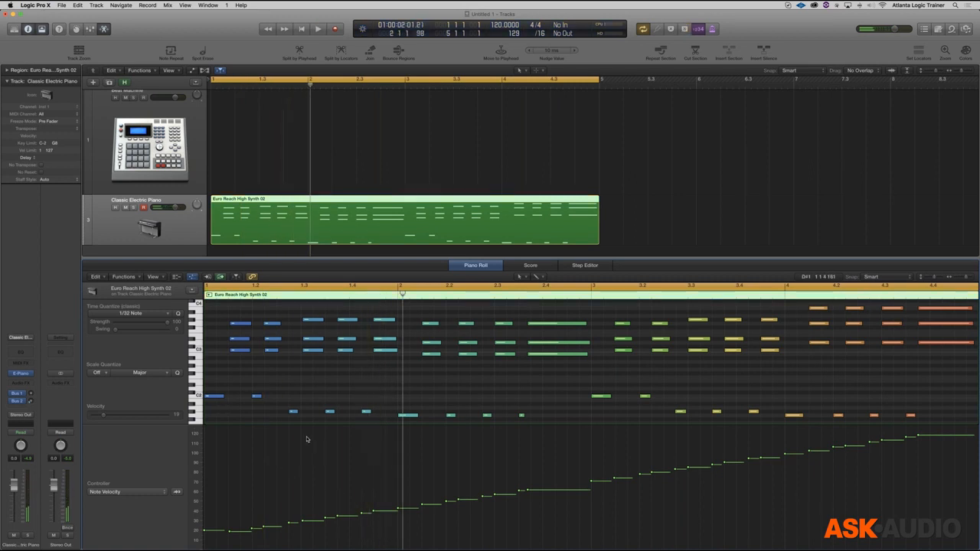
# Hide the Note Velocity lane and the Piano Roll, and show the Library again.
pyautogui.click(193, 276)
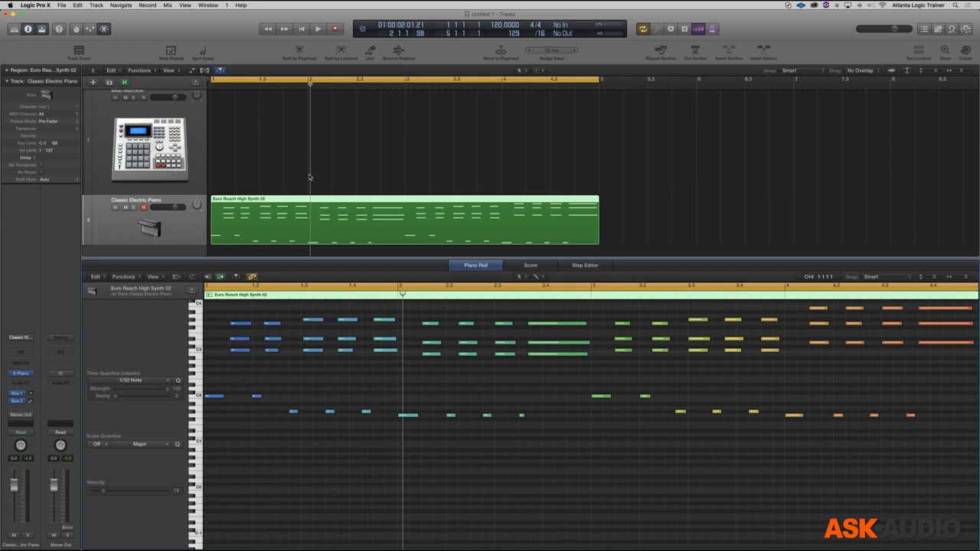
pyautogui.press('e')
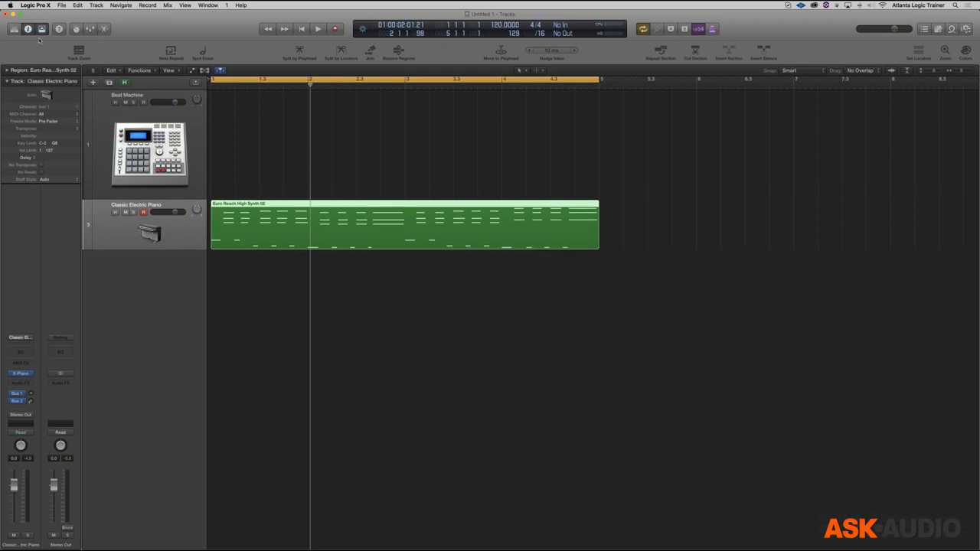
pyautogui.press('y')
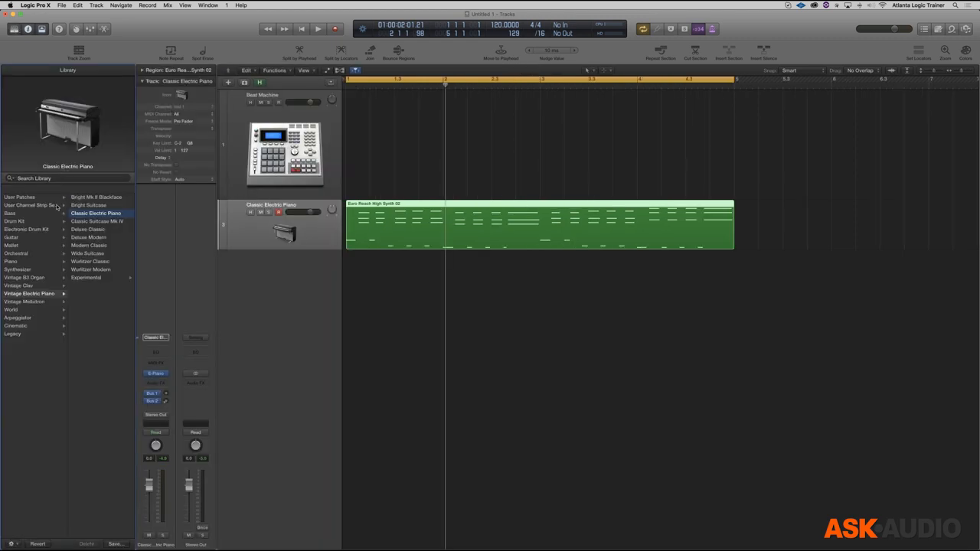
# Load the user patch Bookers Synth 22 onto the Classic Electric Piano track and expand its track stack.
pyautogui.click(20, 197)
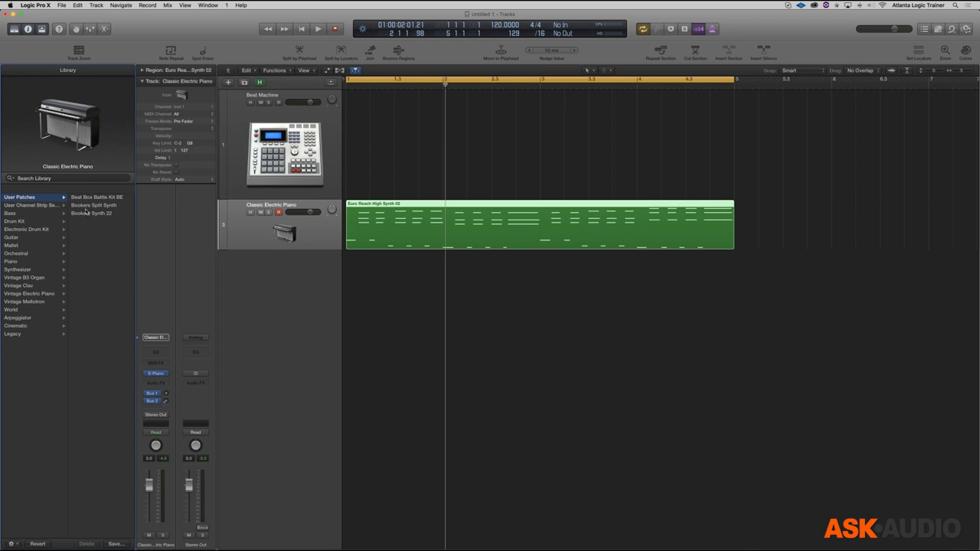
pyautogui.click(86, 214)
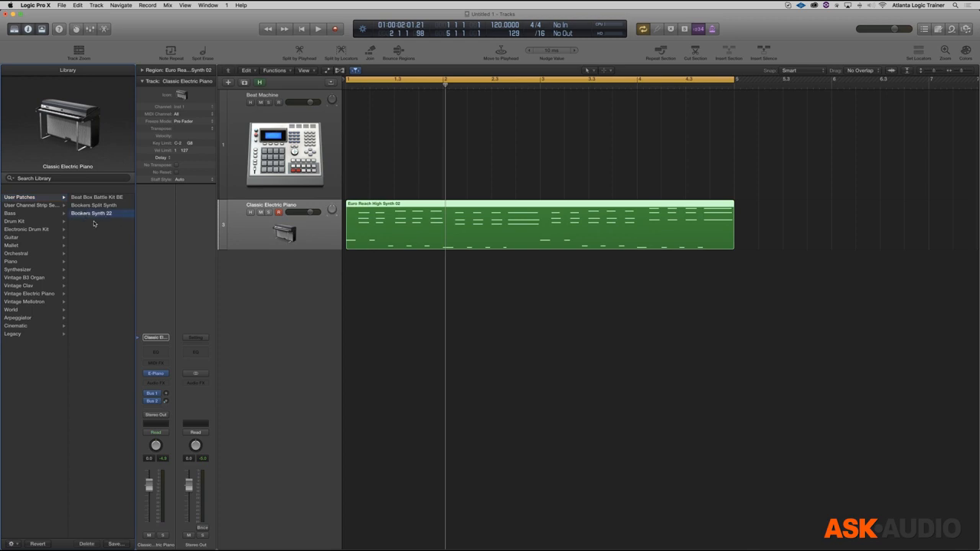
pyautogui.click(234, 225)
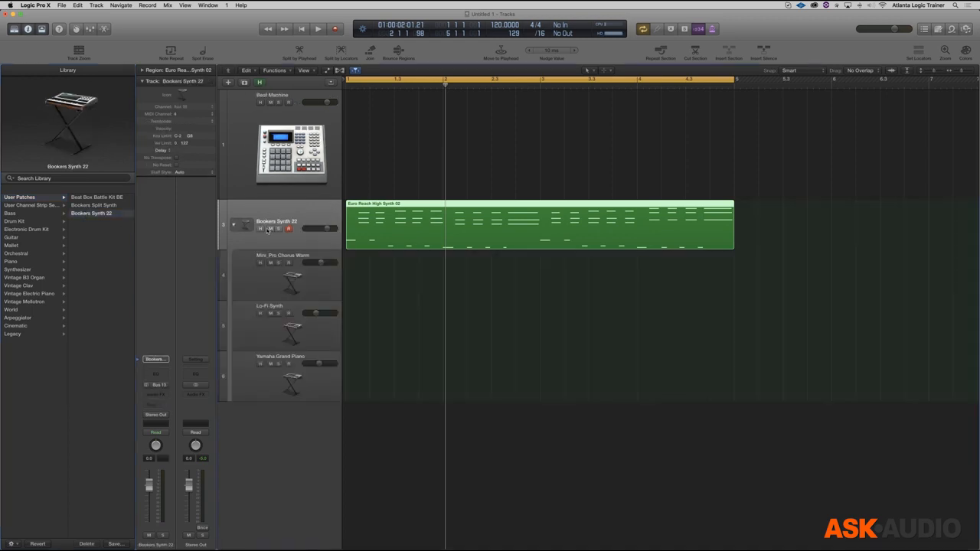
# Select the Mini_Pro Chorus Warm and Yamaha Grand Piano subtracks to examine the patch's layers.
pyautogui.click(291, 277)
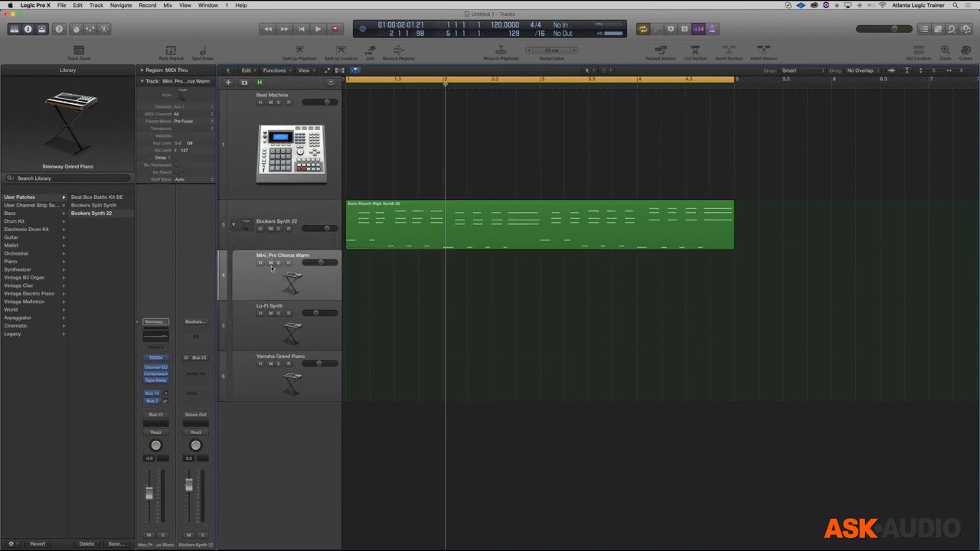
pyautogui.click(272, 371)
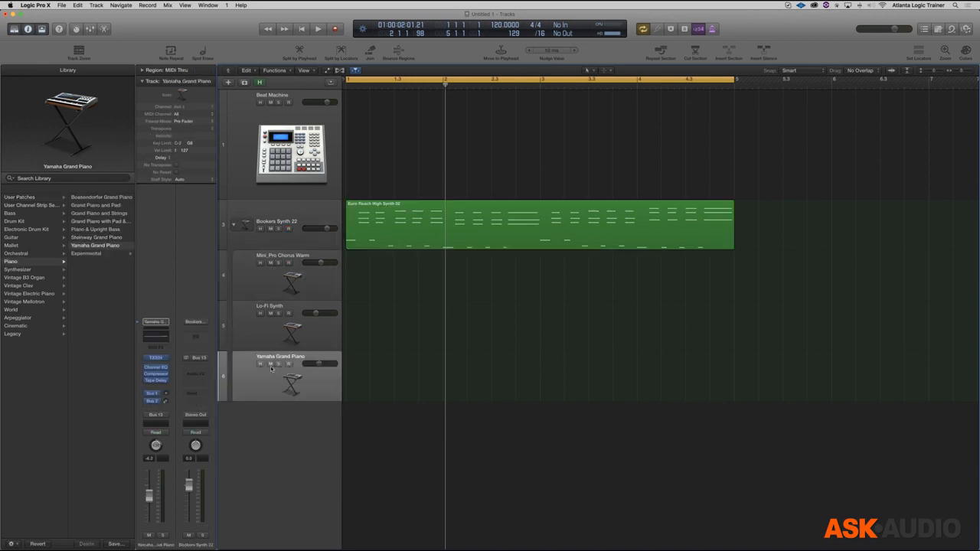
# Move the Yamaha Grand Piano, Mini_Pro Chorus Warm and Lo-Fi Synth subtracks out of the Bookers Synth 22 stack, placing them above it.
pyautogui.moveTo(264, 363); pyautogui.dragTo(268, 202)
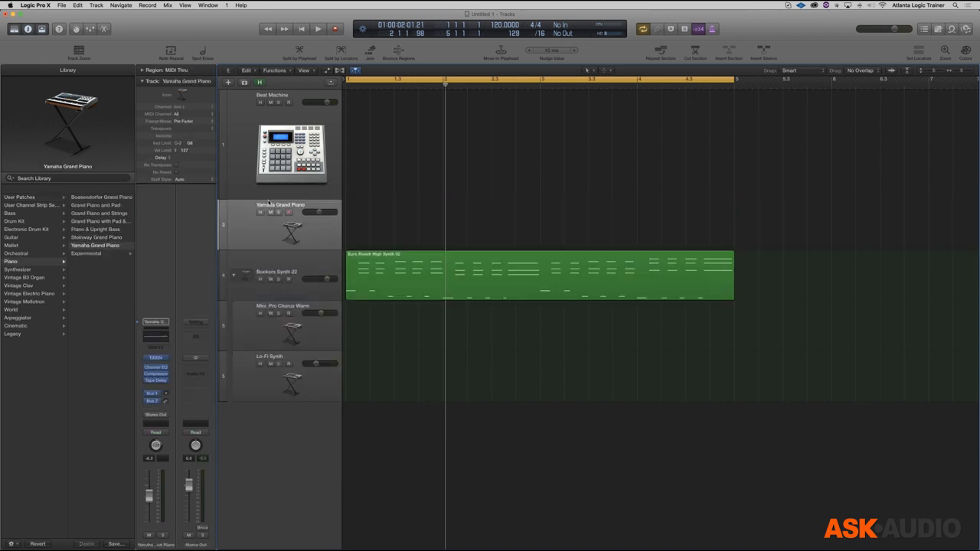
pyautogui.moveTo(260, 328); pyautogui.dragTo(258, 261)
pyautogui.moveTo(257, 386); pyautogui.dragTo(256, 325)
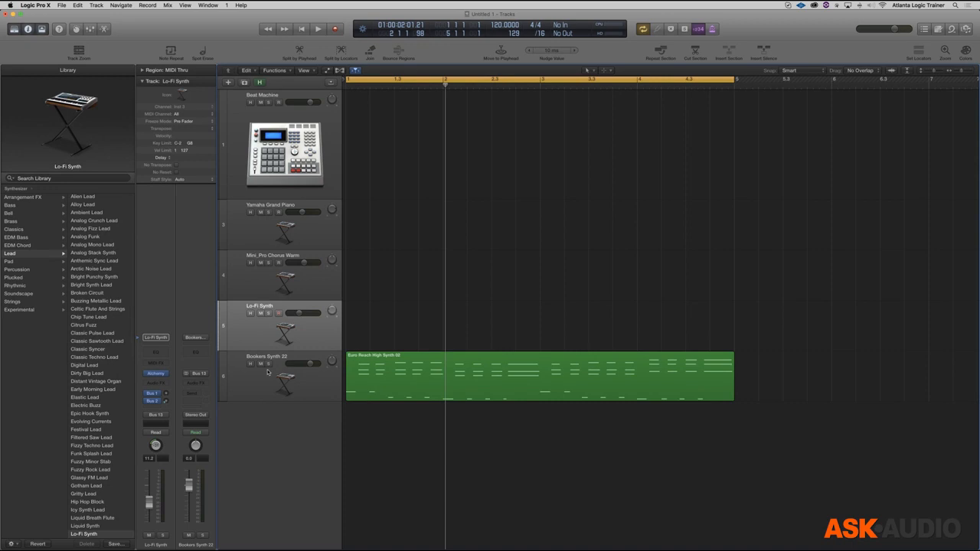
# Select the Mini_Pro Chorus Warm, Lo-Fi Synth and Bookers Synth 22 tracks together and create a Summing Stack from them.
pyautogui.click(260, 282)
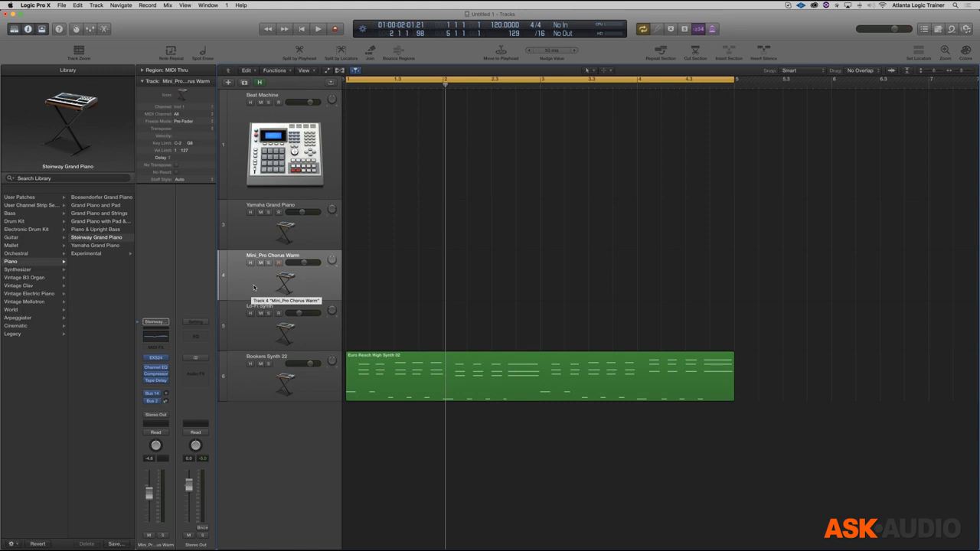
pyautogui.click(244, 384)
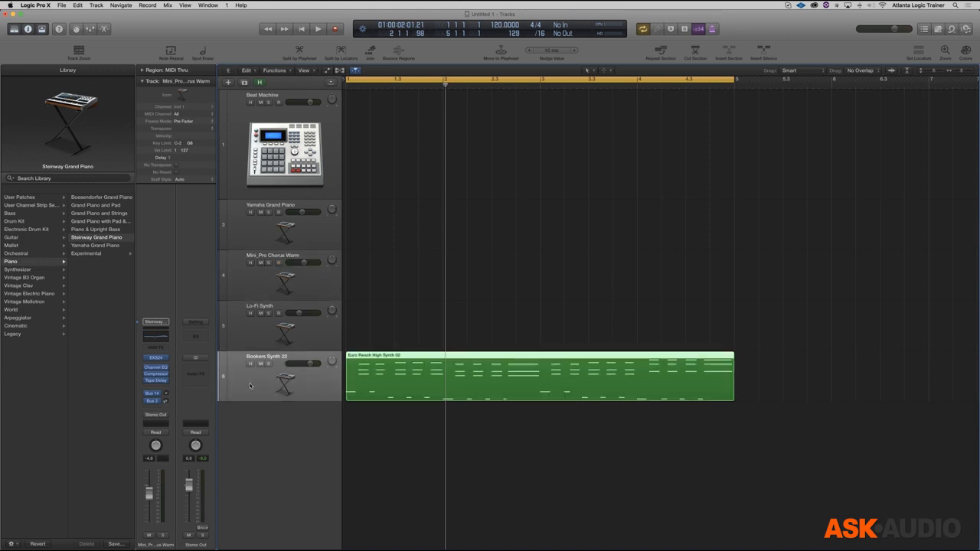
pyautogui.moveTo(248, 388)
pyautogui.mouseDown()
pyautogui.moveTo(254, 295)
pyautogui.moveTo(249, 402)
pyautogui.mouseUp()
pyautogui.moveTo(253, 272); pyautogui.dragTo(243, 177)
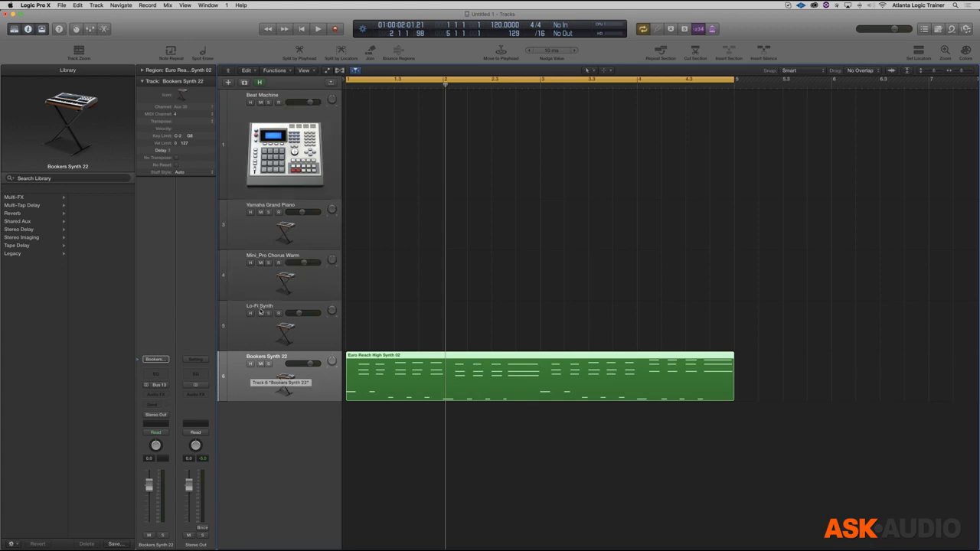
pyautogui.keyDown('shift'); pyautogui.click(241, 290); pyautogui.keyUp('shift')
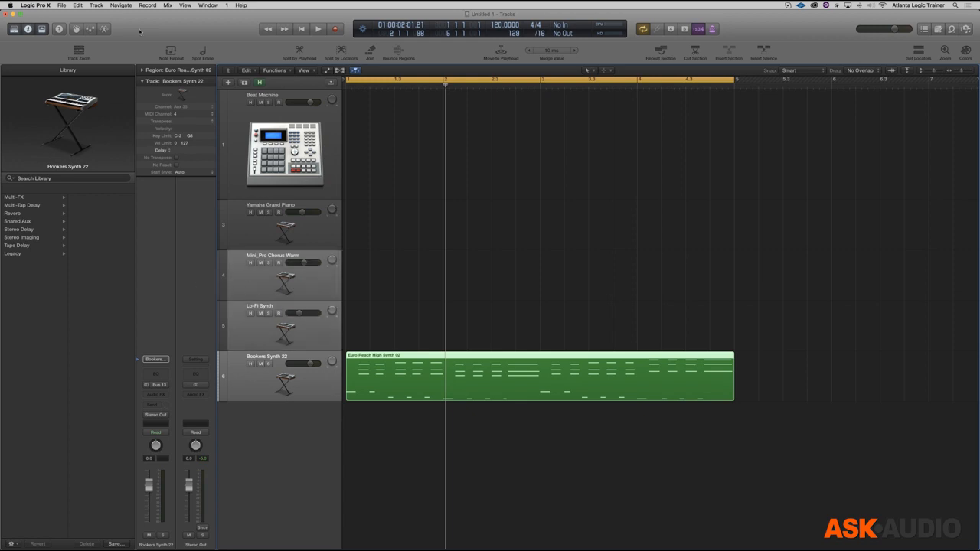
pyautogui.click(96, 5)
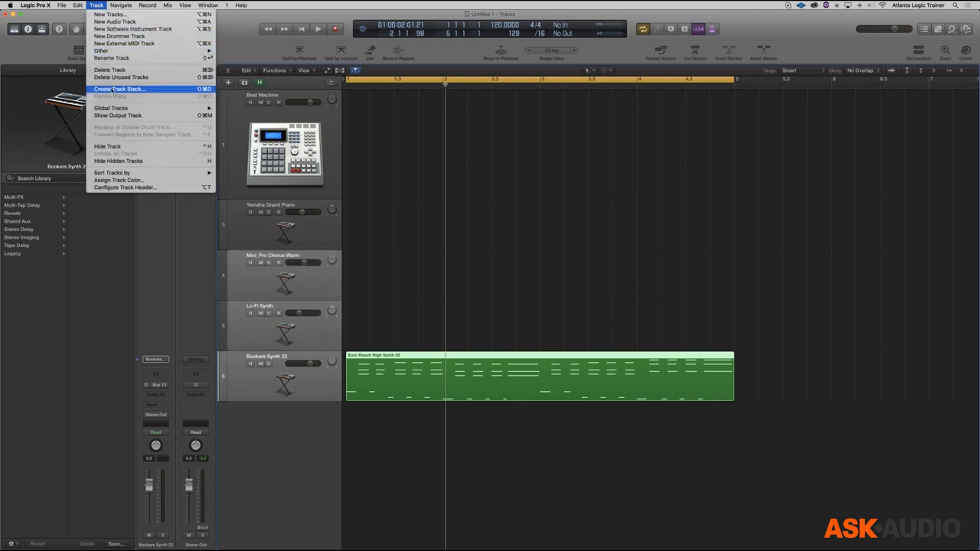
pyautogui.click(197, 92)
pyautogui.click(199, 91)
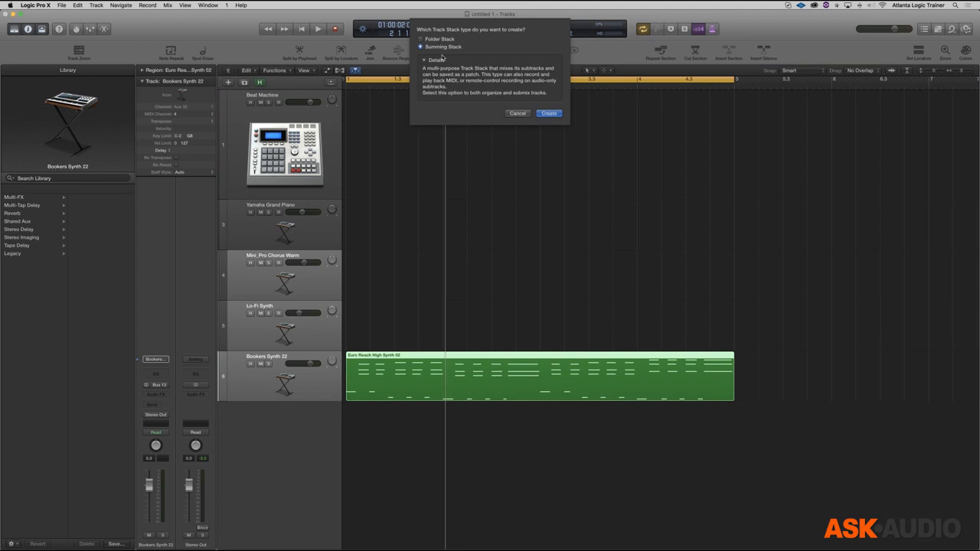
pyautogui.click(547, 114)
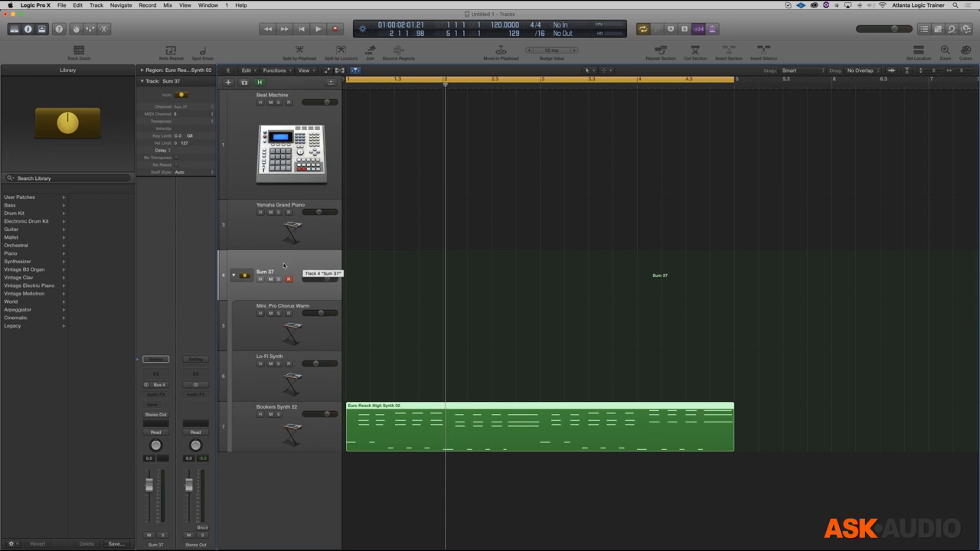
# Select the new stack's subtracks and its Sum 37 main track in turn to examine and audition the layers.
pyautogui.click(252, 327)
pyautogui.click(245, 376)
pyautogui.click(242, 407)
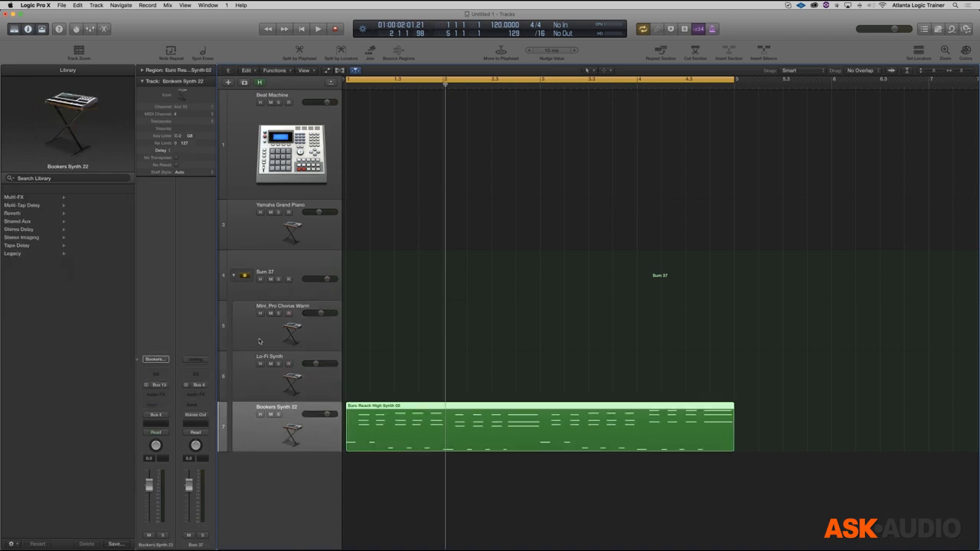
pyautogui.click(259, 289)
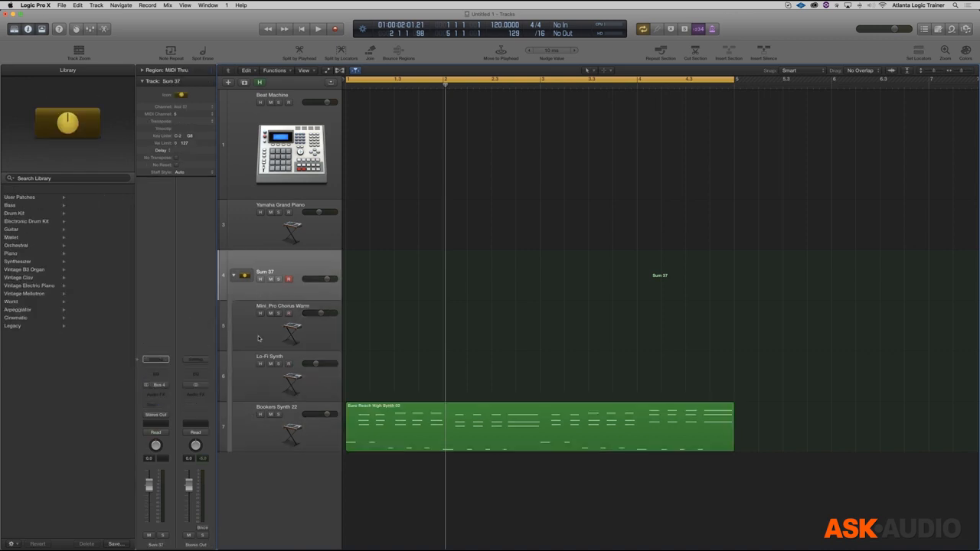
pyautogui.click(259, 373)
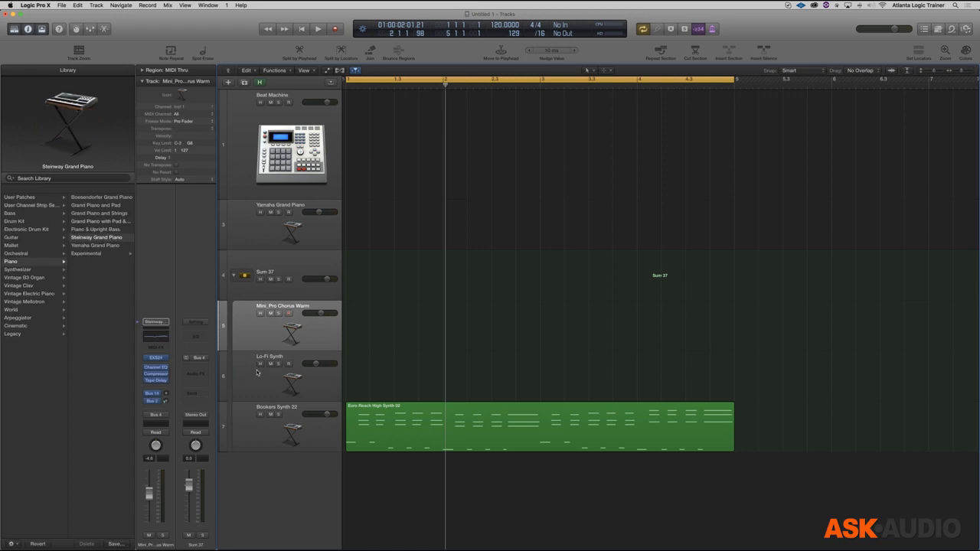
pyautogui.click(279, 268)
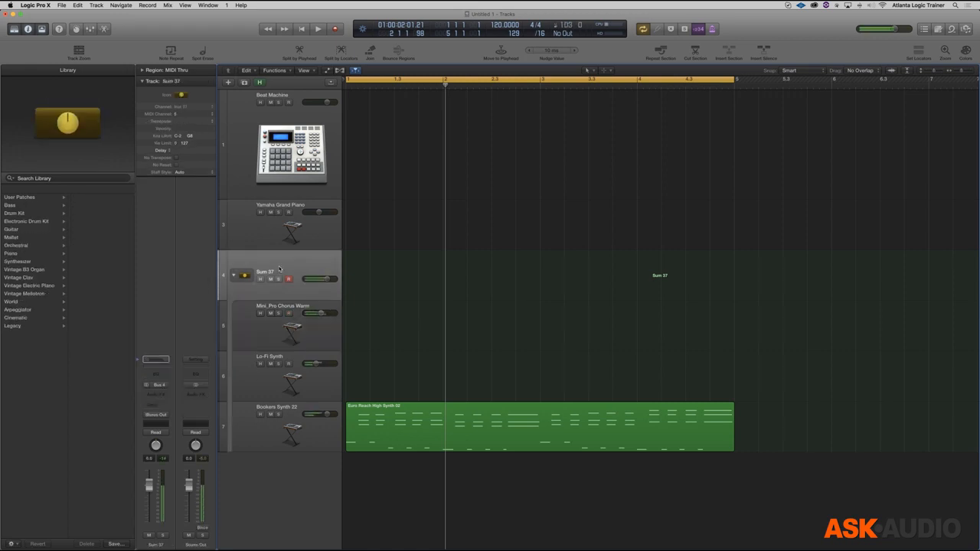
# Load the user patch Bookers Split Synth onto the Mini_Pro Chorus Warm subtrack.
pyautogui.click(267, 336)
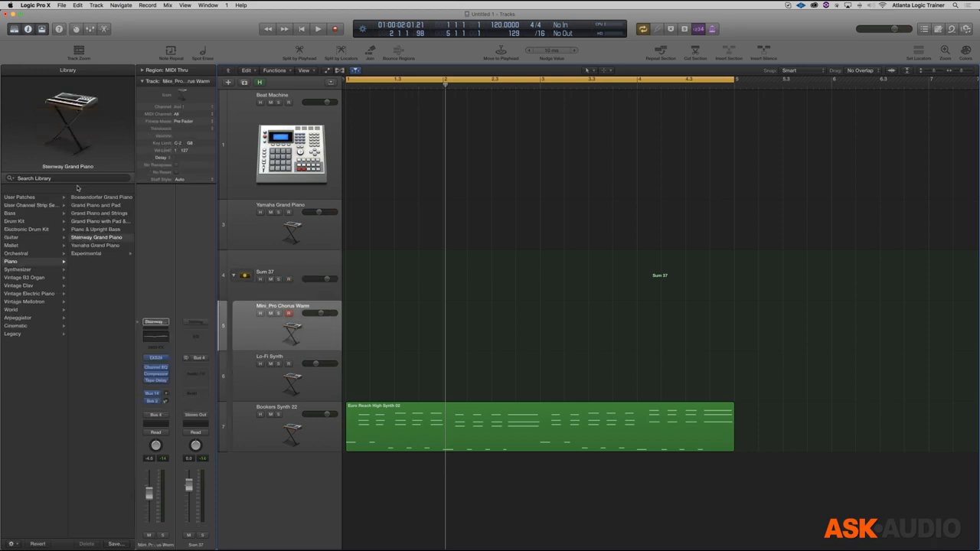
pyautogui.click(31, 197)
pyautogui.click(90, 205)
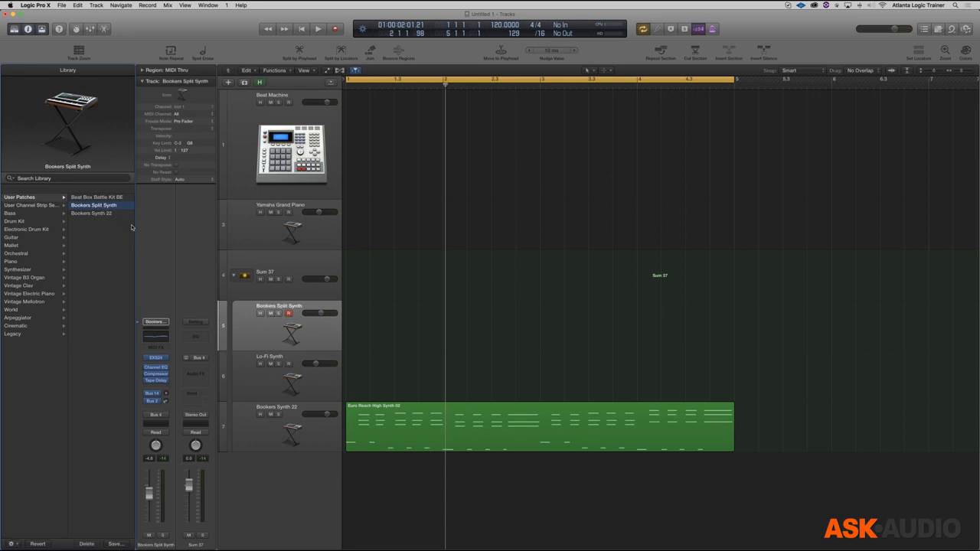
# Load the user patch Bookers Split Synth onto the Sum 37 main track and check its Mini_Pro Chorus Warm subtrack.
pyautogui.rightClick(270, 270)
pyautogui.click(268, 260)
pyautogui.click(268, 261)
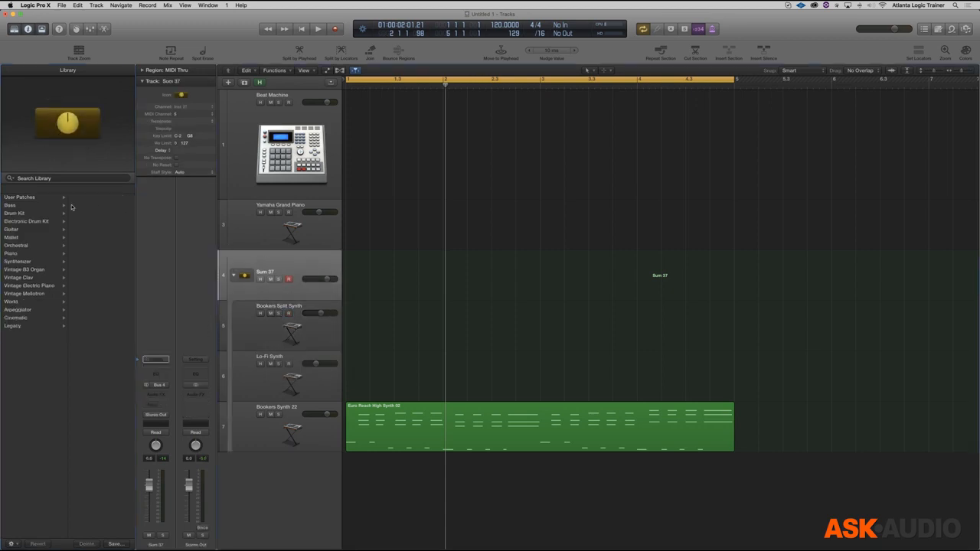
pyautogui.click(48, 198)
pyautogui.click(95, 205)
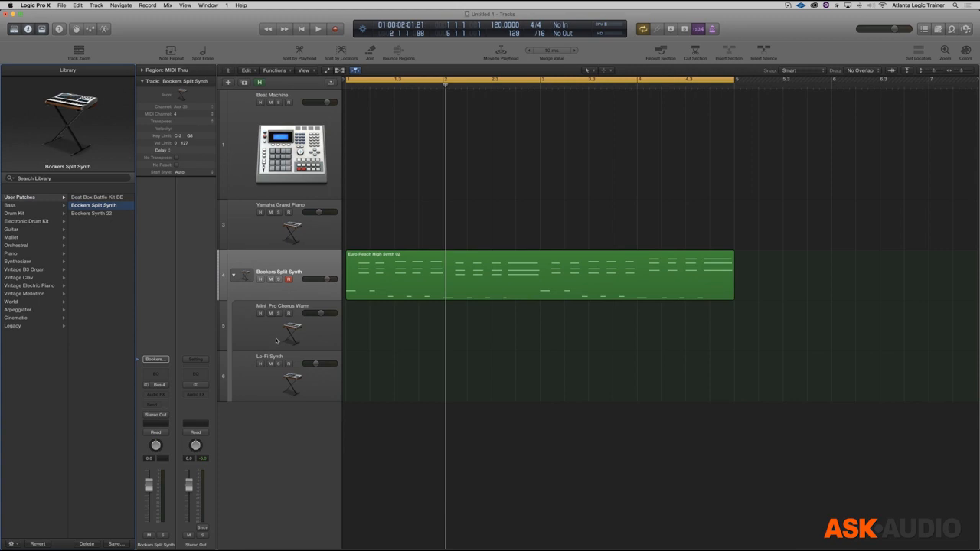
pyautogui.click(277, 338)
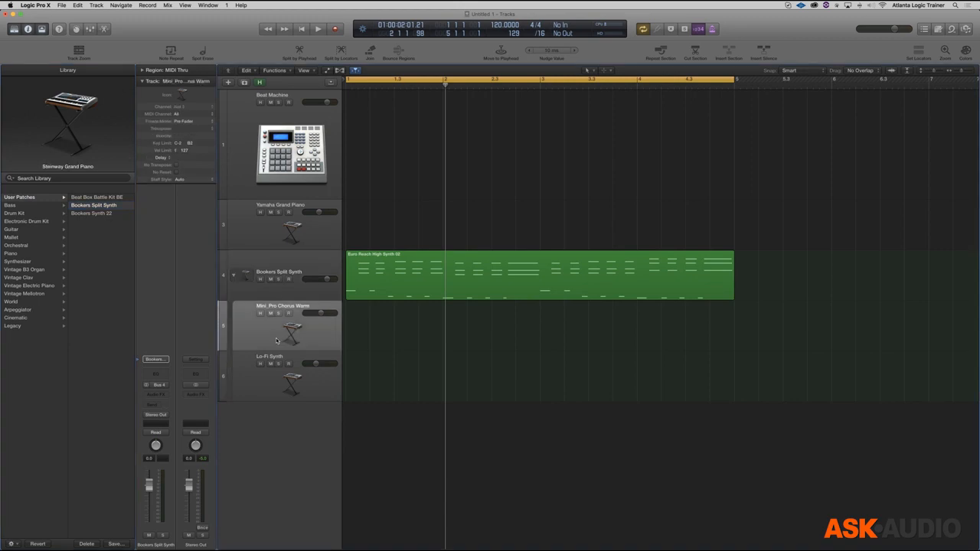
pyautogui.click(285, 267)
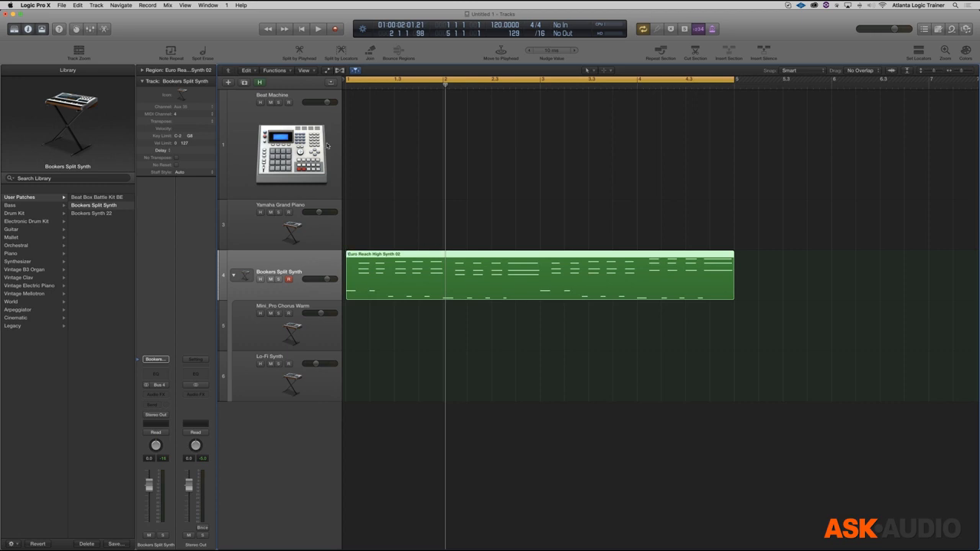
# Create an empty MIDI region at bar 1 of the Beat Machine track and open it in a separate Piano Roll window.
pyautogui.click(431, 144)
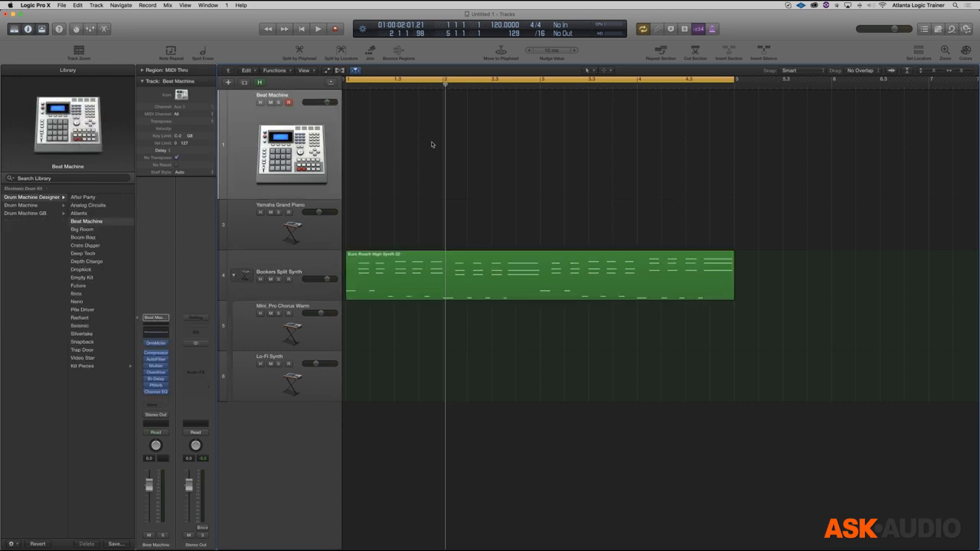
pyautogui.rightClick(363, 139)
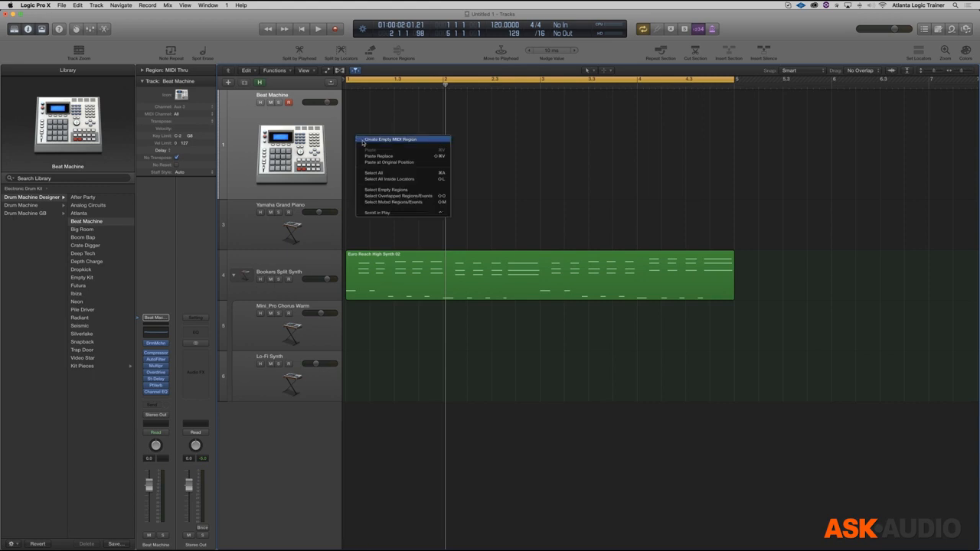
pyautogui.click(386, 139)
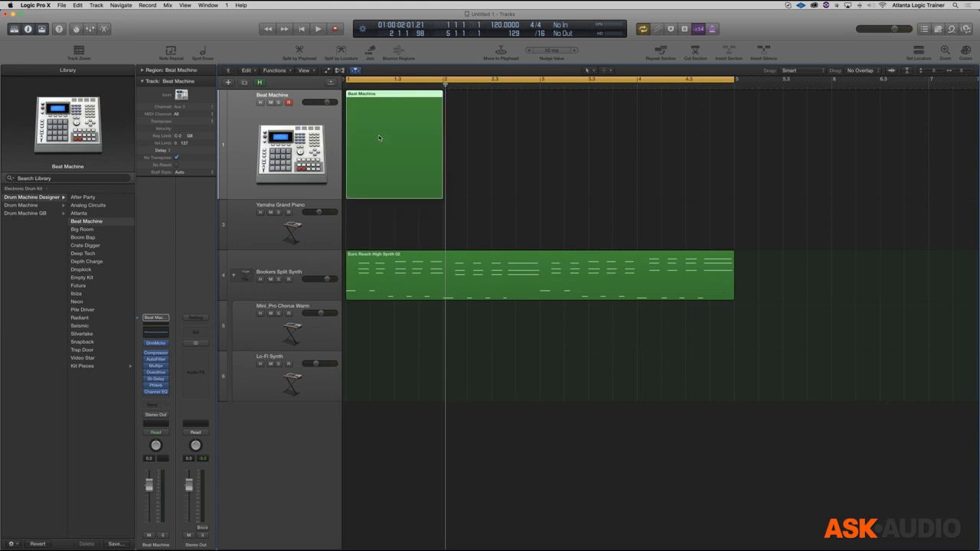
pyautogui.doubleClick(378, 138)
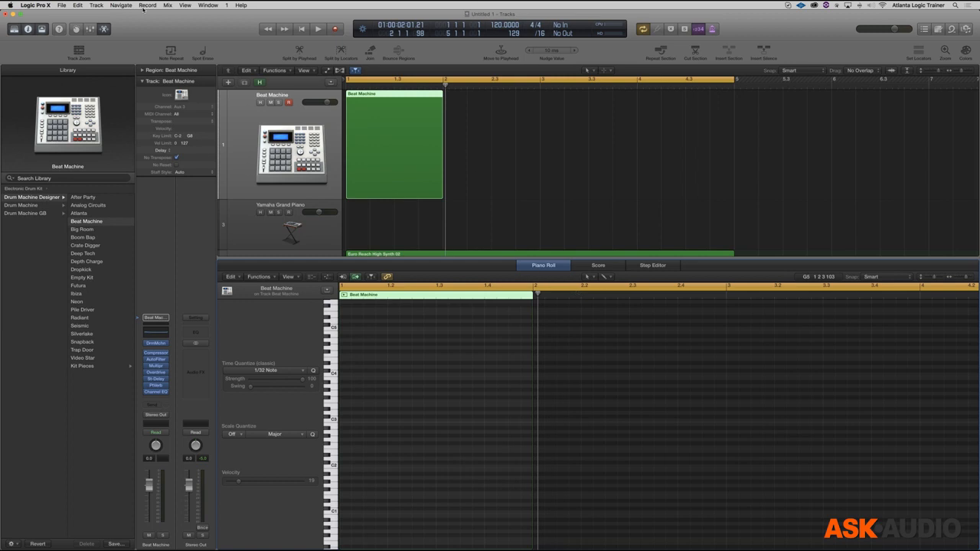
pyautogui.press('super+4')
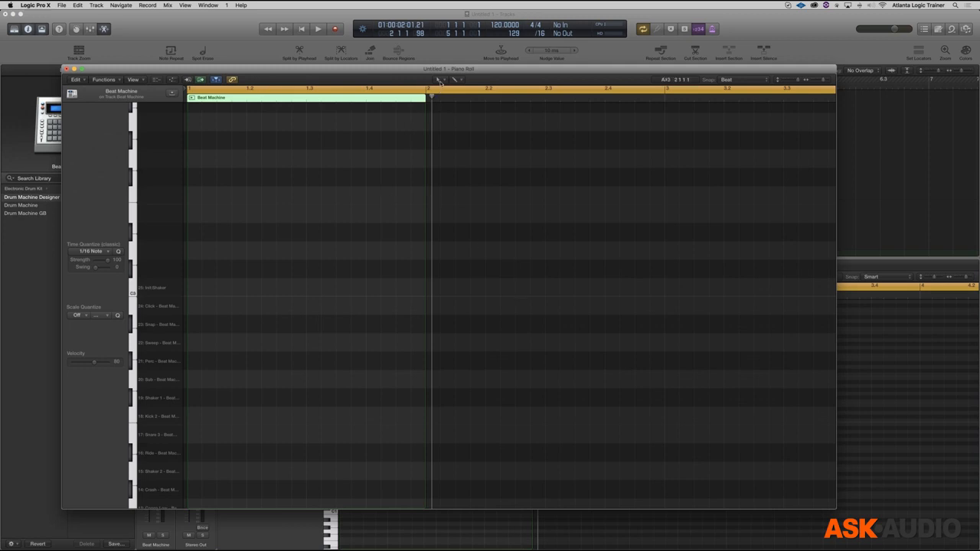
# Choose the Brush Tool, enlarge the region horizontally in the Piano Roll, and return the playhead to the start of bar 1.
pyautogui.click(439, 80)
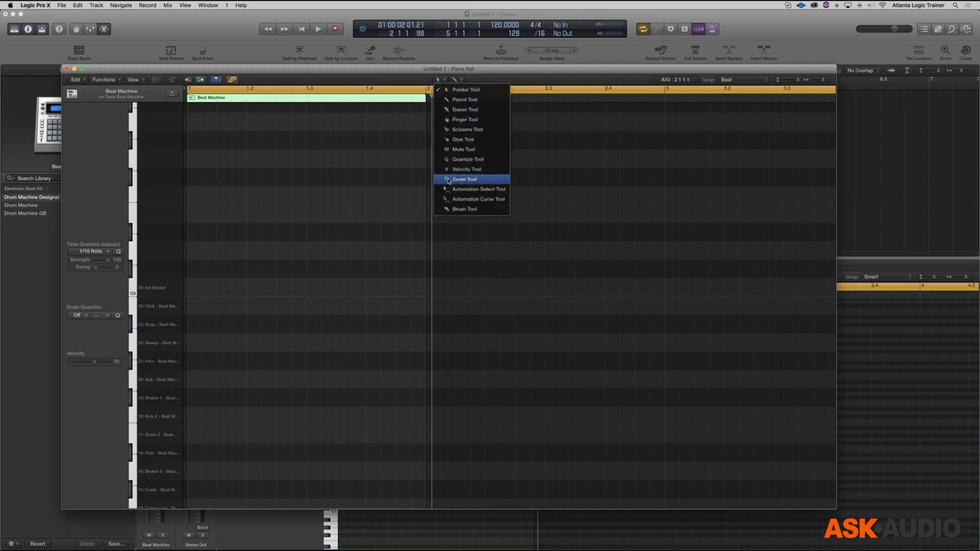
pyautogui.click(458, 208)
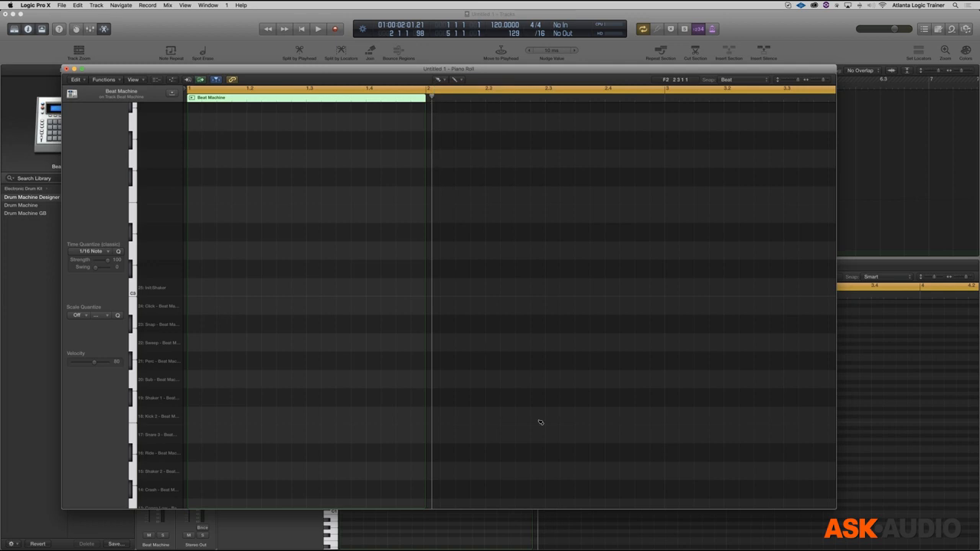
pyautogui.press('super+Right')
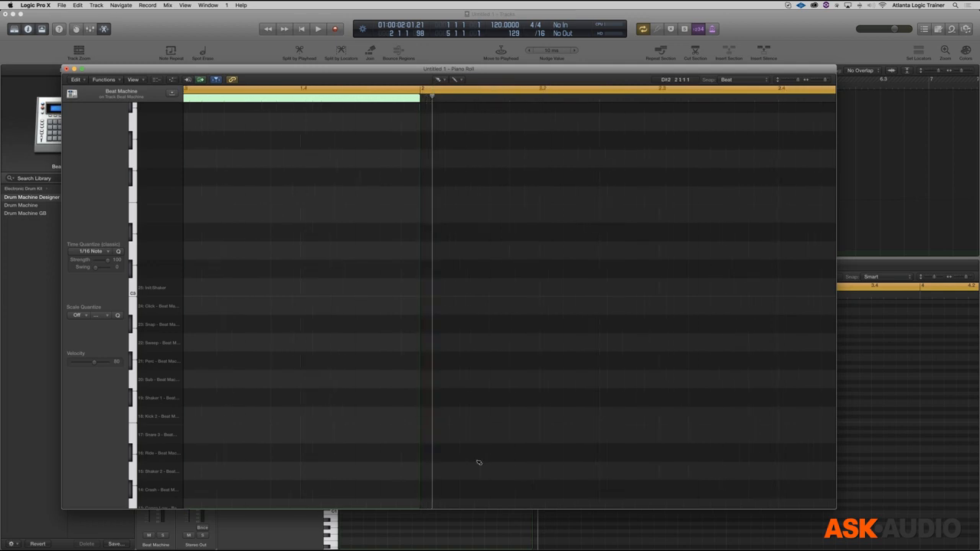
pyautogui.press('Return')
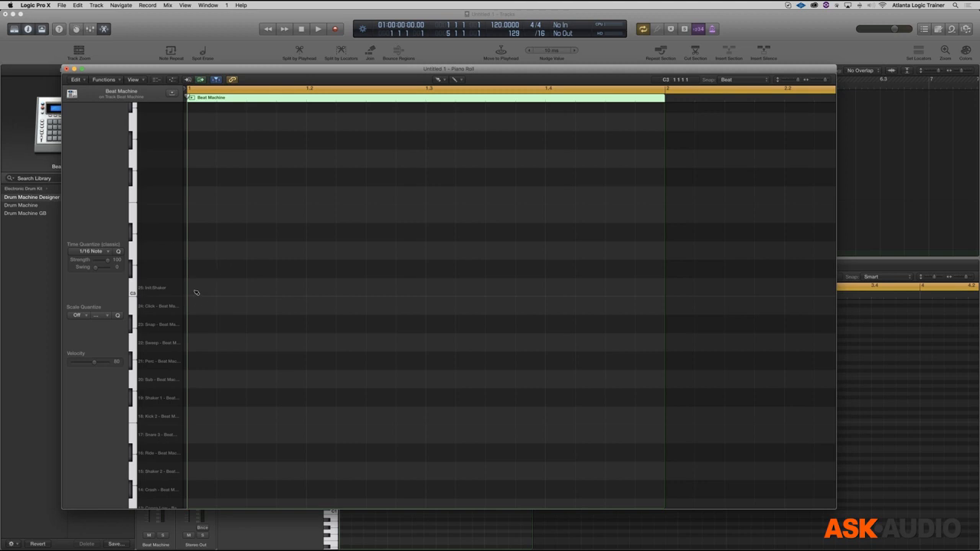
# Try brushing 1/16 notes along the Init:Shaker row and the Kick 2 row, undoing each stroke.
pyautogui.moveTo(196, 288); pyautogui.dragTo(337, 295)
pyautogui.press('super+z')
pyautogui.click(131, 404)
pyautogui.moveTo(191, 415); pyautogui.dragTo(464, 425)
pyautogui.press('super+z')
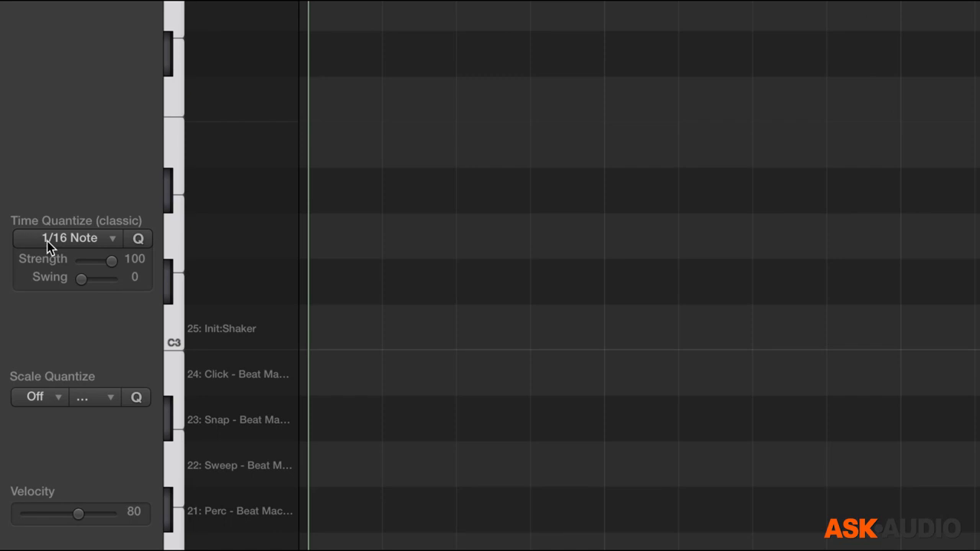
# Set Time Quantize to 1/8 Note and try brushing notes along the Sub row, undoing the stroke.
pyautogui.click(114, 238)
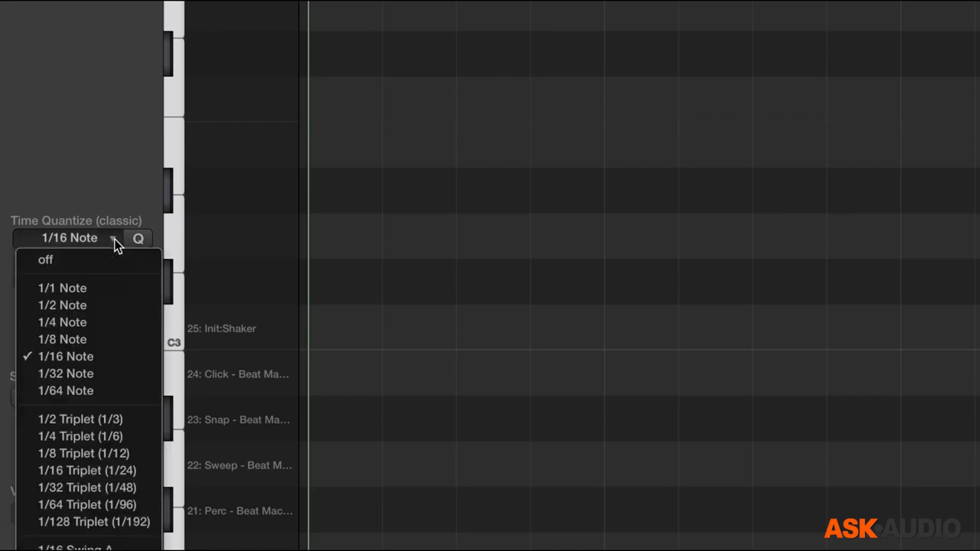
pyautogui.click(83, 340)
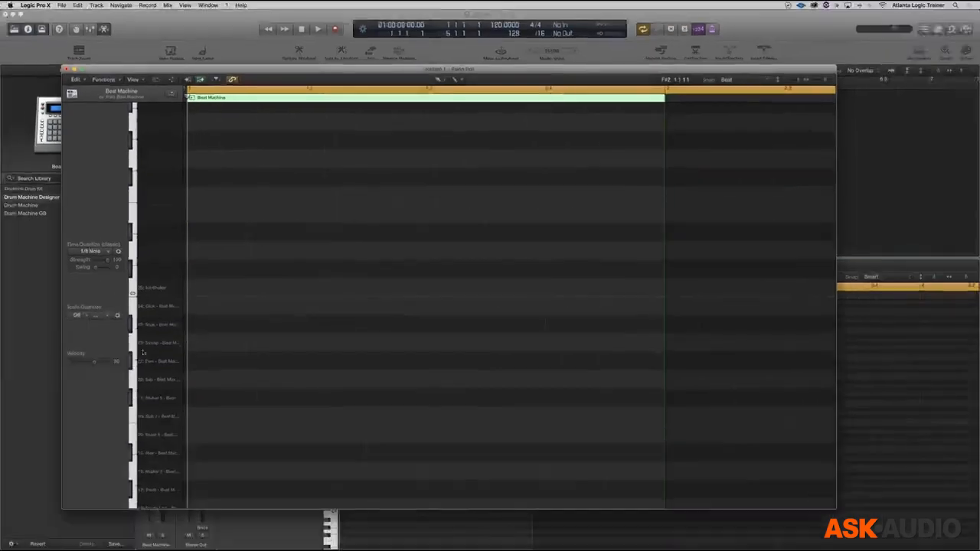
pyautogui.moveTo(192, 380); pyautogui.dragTo(509, 387)
pyautogui.press('super+z')
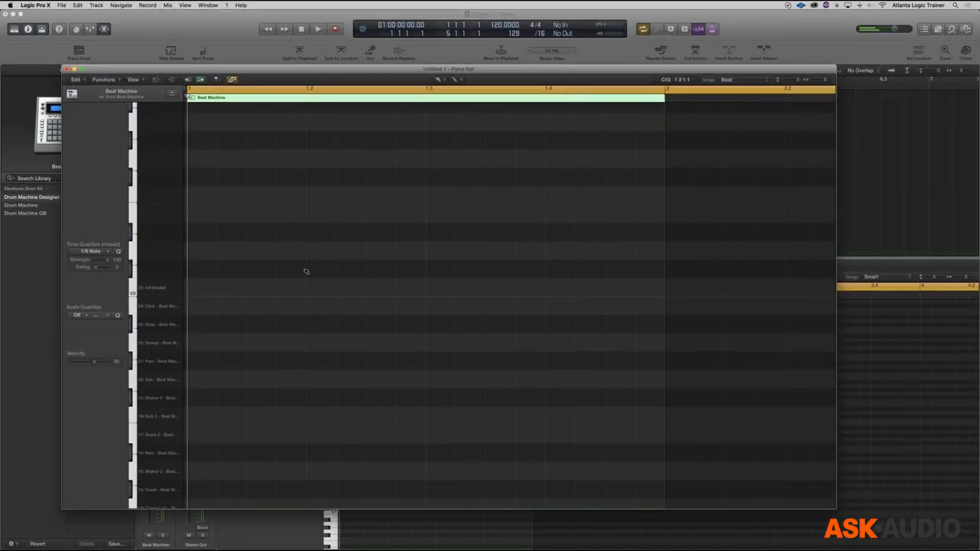
# Set the Piano Roll's Time Quantize value to 1/32 Note.
pyautogui.click(98, 251)
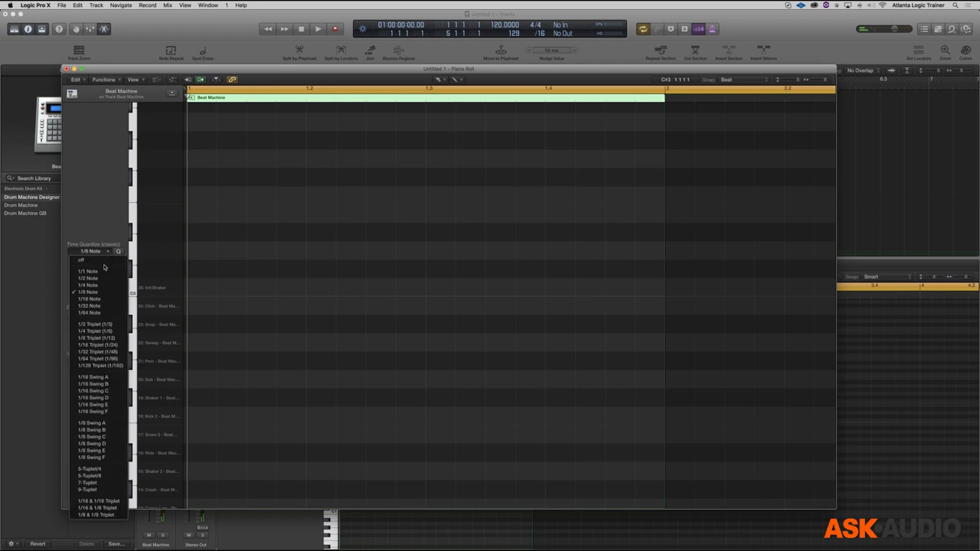
pyautogui.click(99, 306)
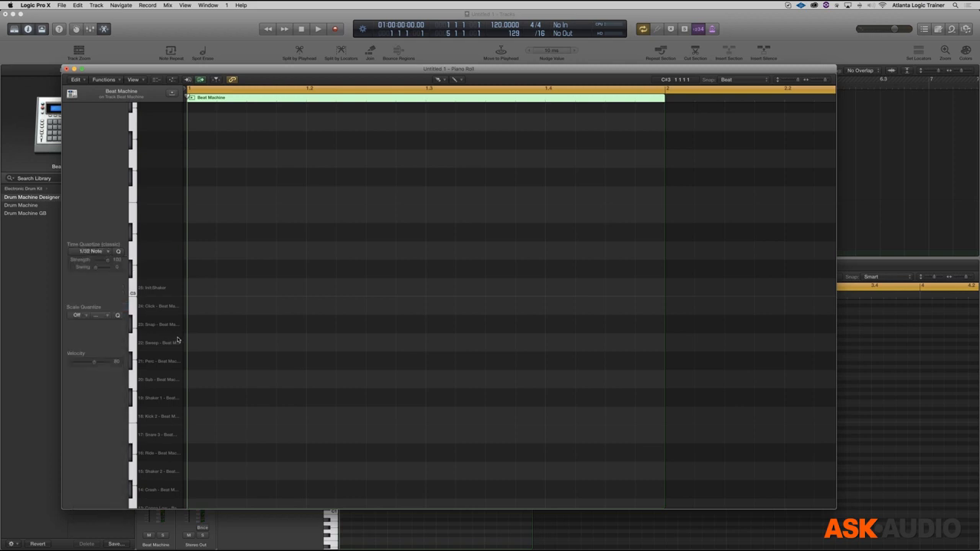
# Try brushing 1/32 notes from the Snap row into Sweep, and again descending from Snap to Kick 2, undoing both strokes.
pyautogui.moveTo(256, 327); pyautogui.dragTo(498, 338)
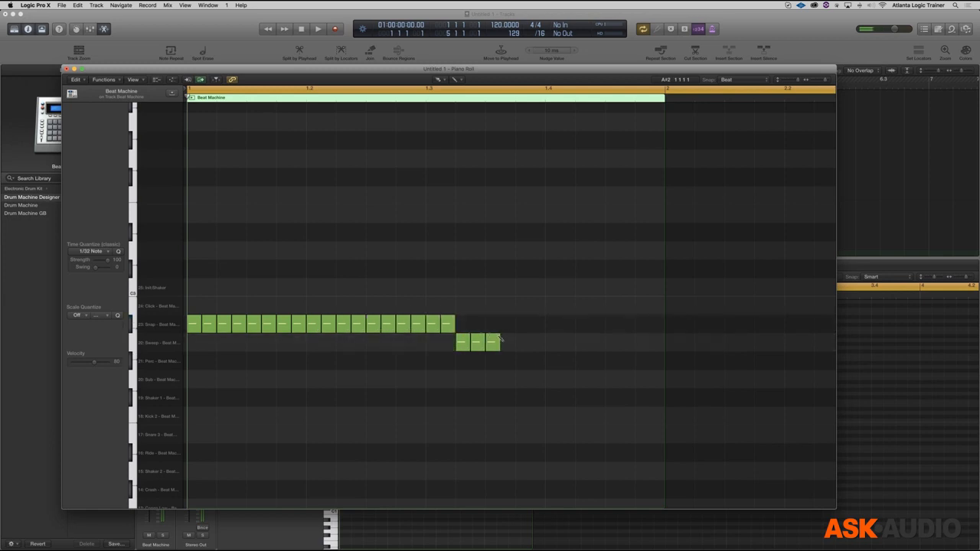
pyautogui.press('super+z')
pyautogui.moveTo(193, 324)
pyautogui.mouseDown()
pyautogui.moveTo(289, 324)
pyautogui.moveTo(417, 397)
pyautogui.moveTo(482, 416)
pyautogui.mouseUp()
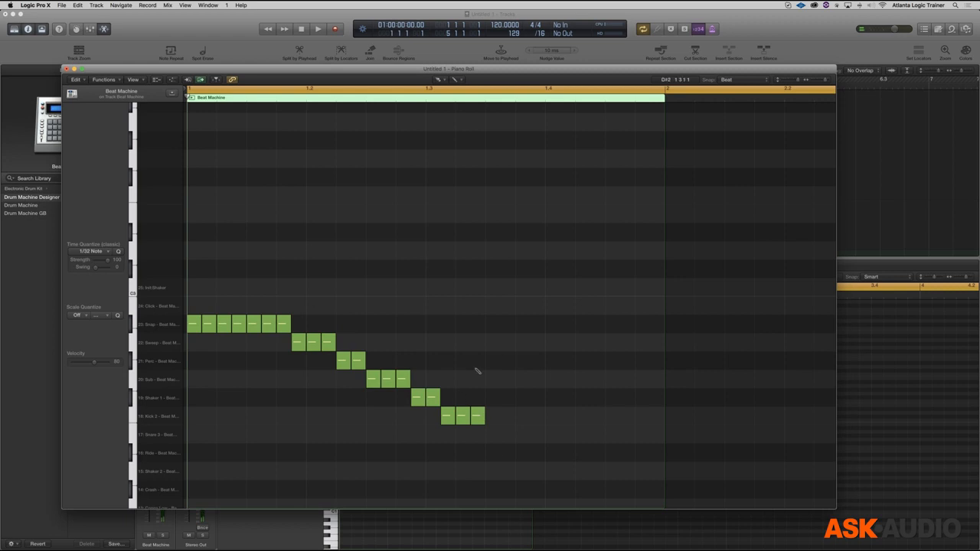
pyautogui.press('super+z')
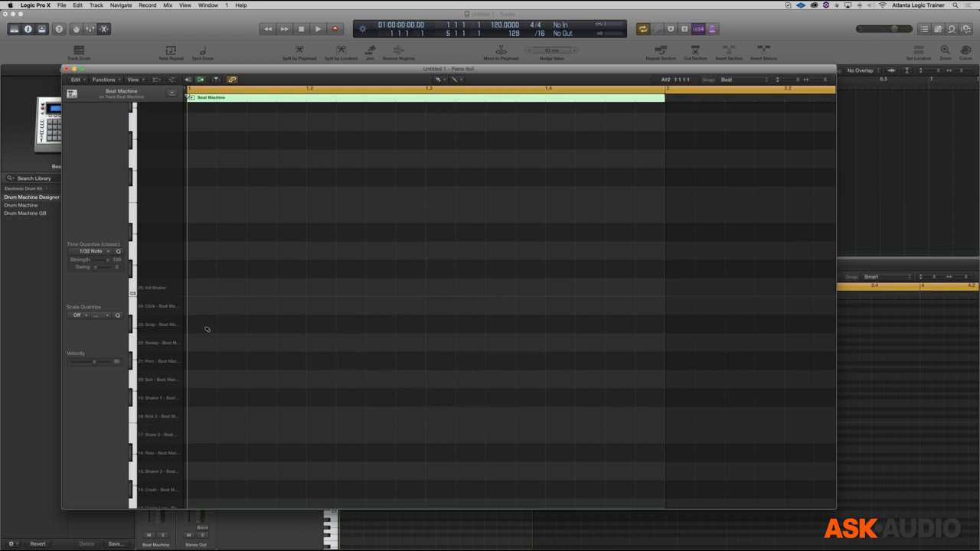
# Brush a run of 1/32 notes with varied velocities along the Snap row across most of bar 1, and play it back.
pyautogui.moveTo(196, 324)
pyautogui.mouseDown()
pyautogui.moveTo(230, 326)
pyautogui.moveTo(331, 375)
pyautogui.moveTo(430, 343)
pyautogui.moveTo(495, 271)
pyautogui.moveTo(540, 325)
pyautogui.moveTo(546, 367)
pyautogui.moveTo(615, 291)
pyautogui.moveTo(634, 337)
pyautogui.mouseUp()
pyautogui.press('space')
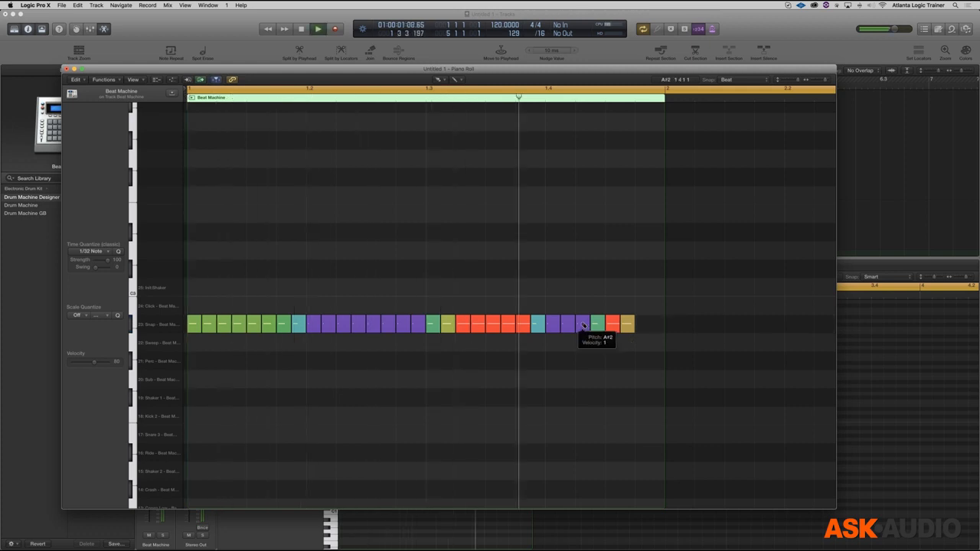
pyautogui.press('space')
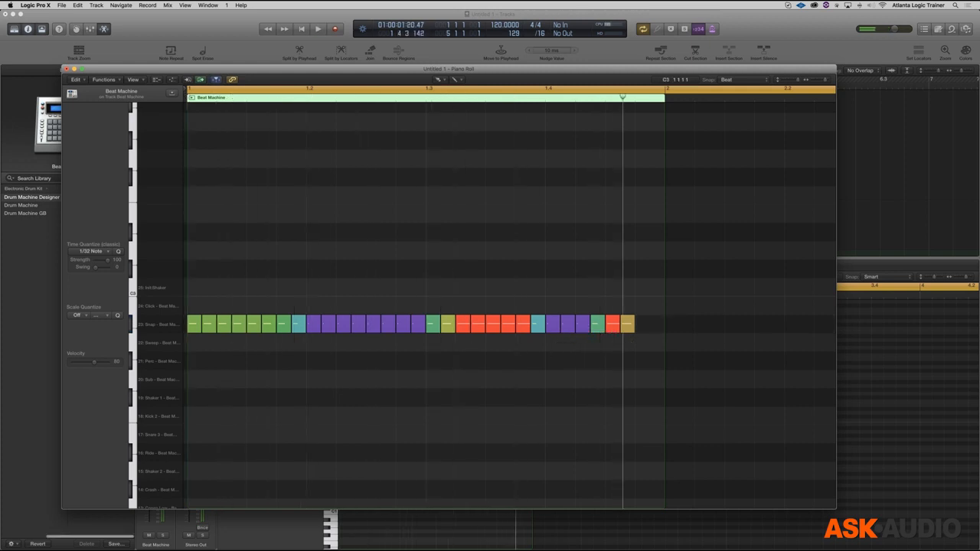